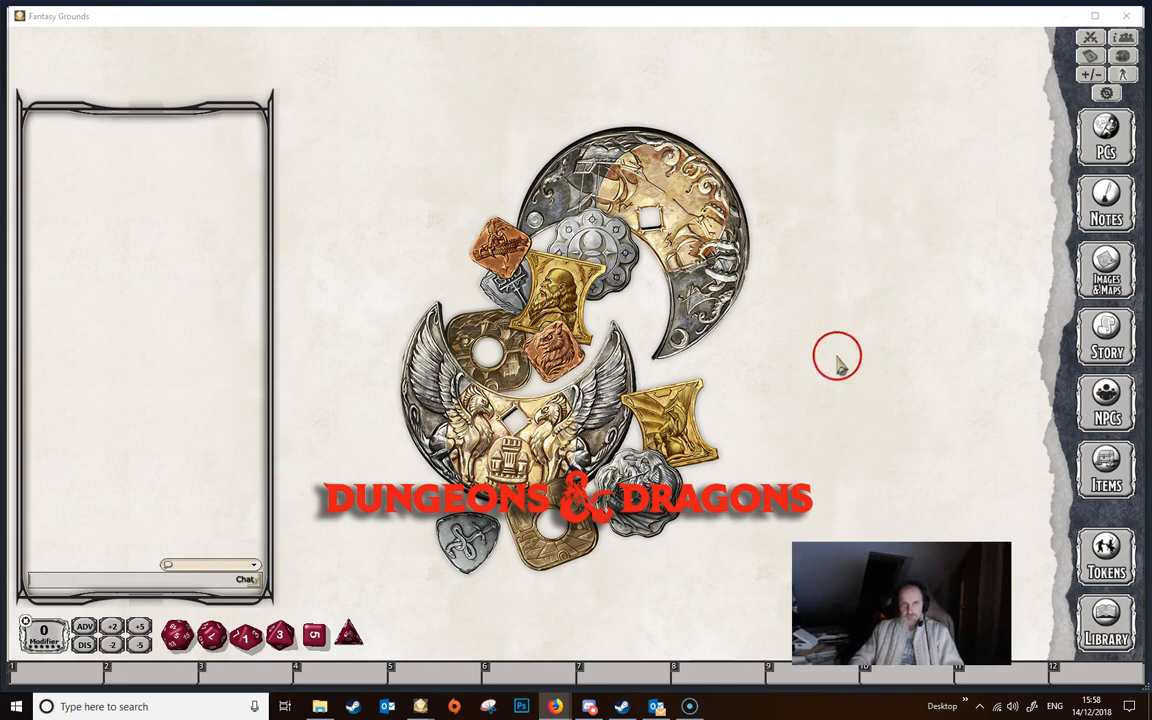
# Show the Create PC record types in the sidebar and load the D&D Player's Handbook and D&D Xanathar's Guide to Everything Players modules
pyautogui.click(1106, 630)
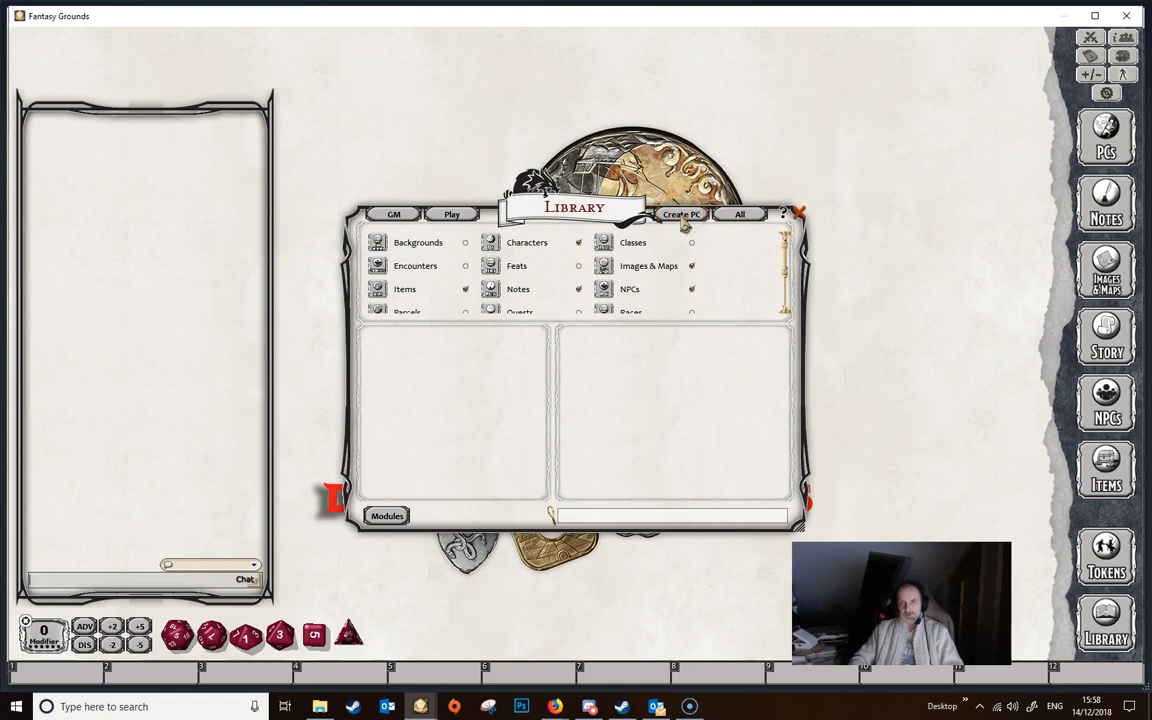
pyautogui.click(683, 220)
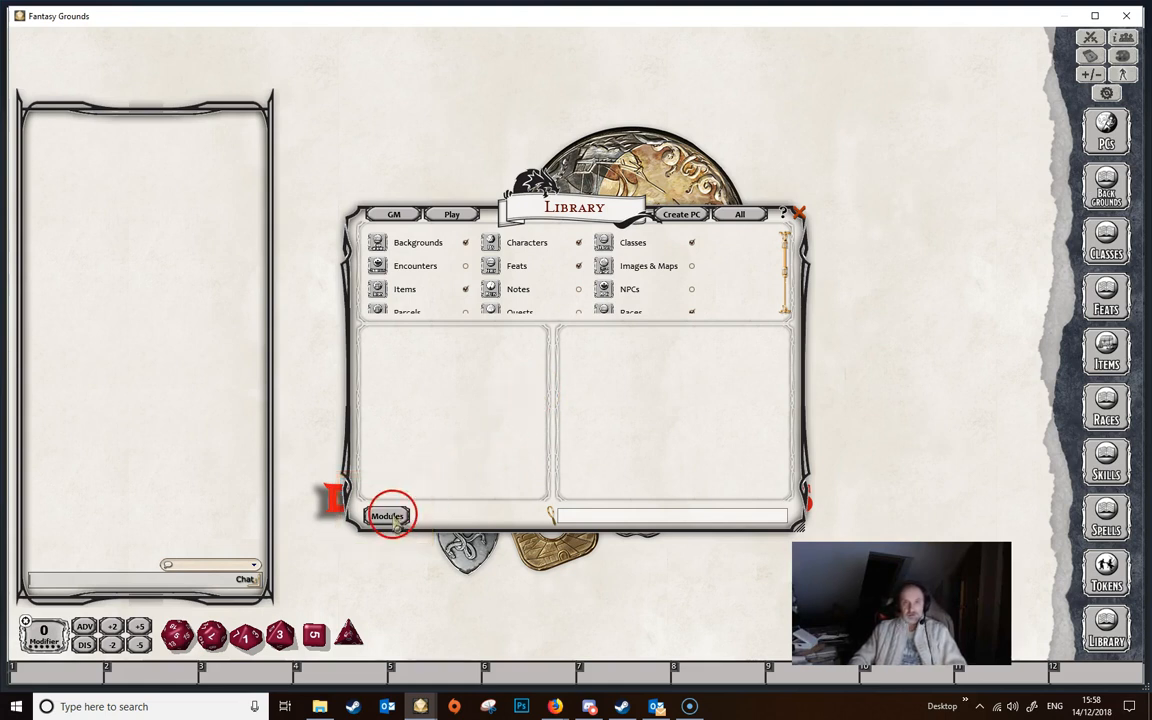
pyautogui.click(387, 516)
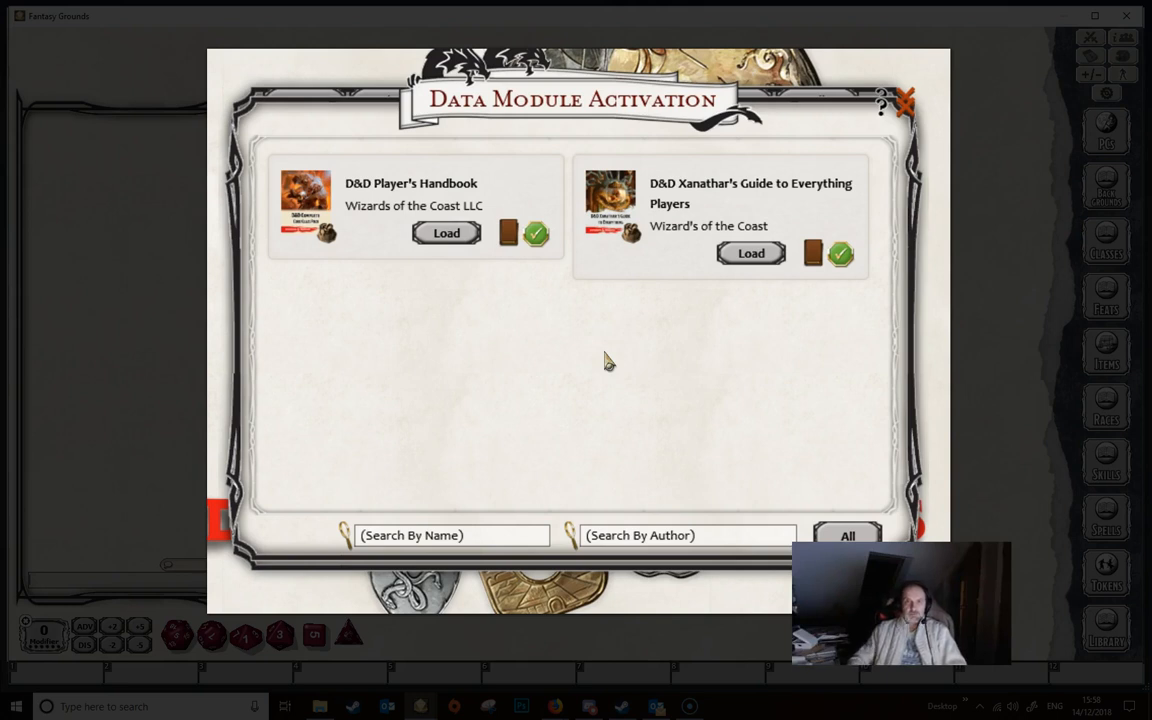
pyautogui.click(482, 320)
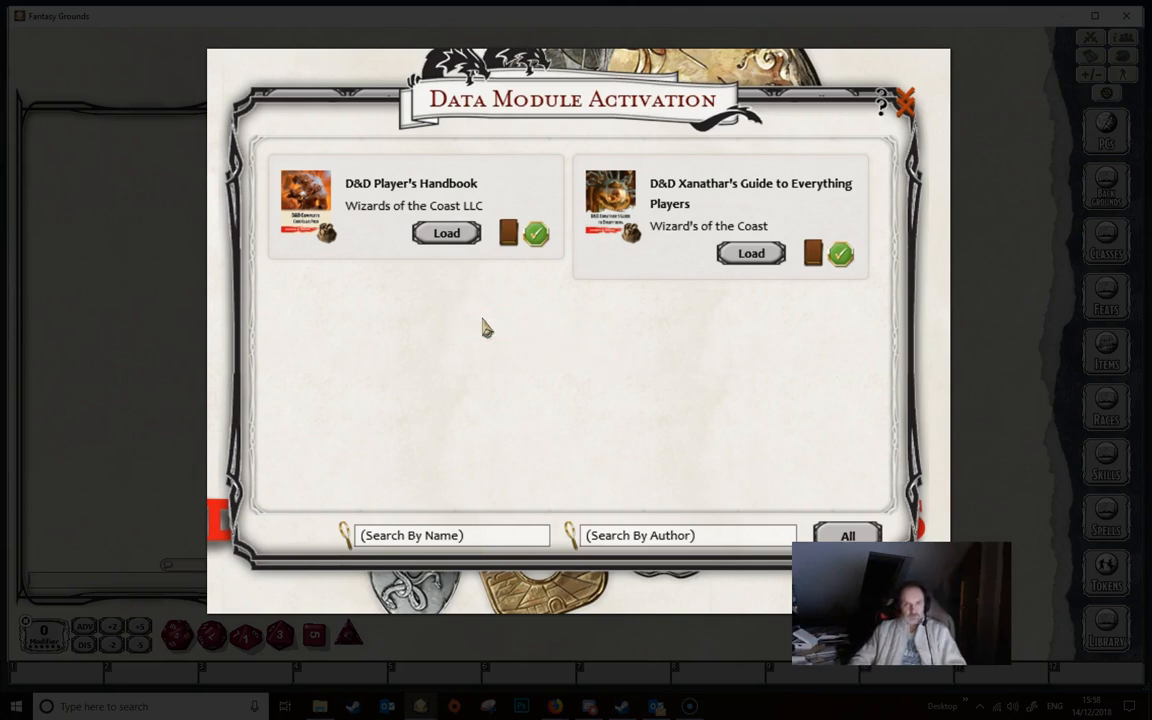
pyautogui.moveTo(483, 328)
pyautogui.mouseDown()
pyautogui.moveTo(555, 278)
pyautogui.moveTo(595, 440)
pyautogui.moveTo(620, 358)
pyautogui.mouseUp()
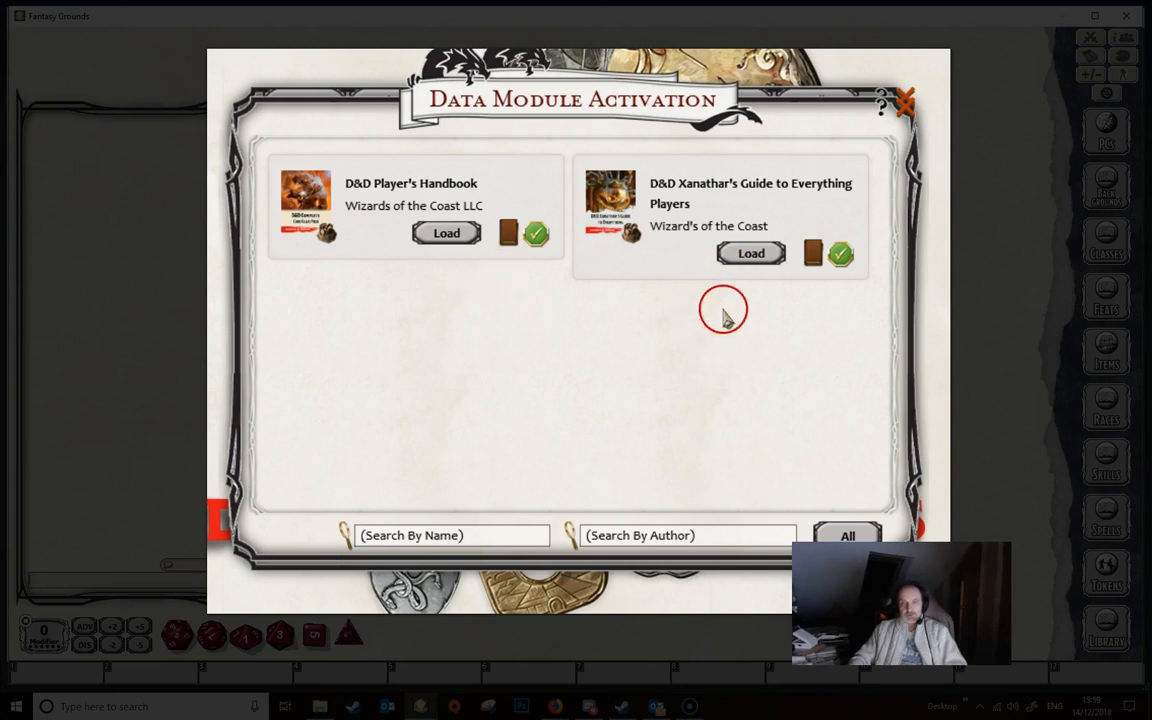
pyautogui.click(447, 236)
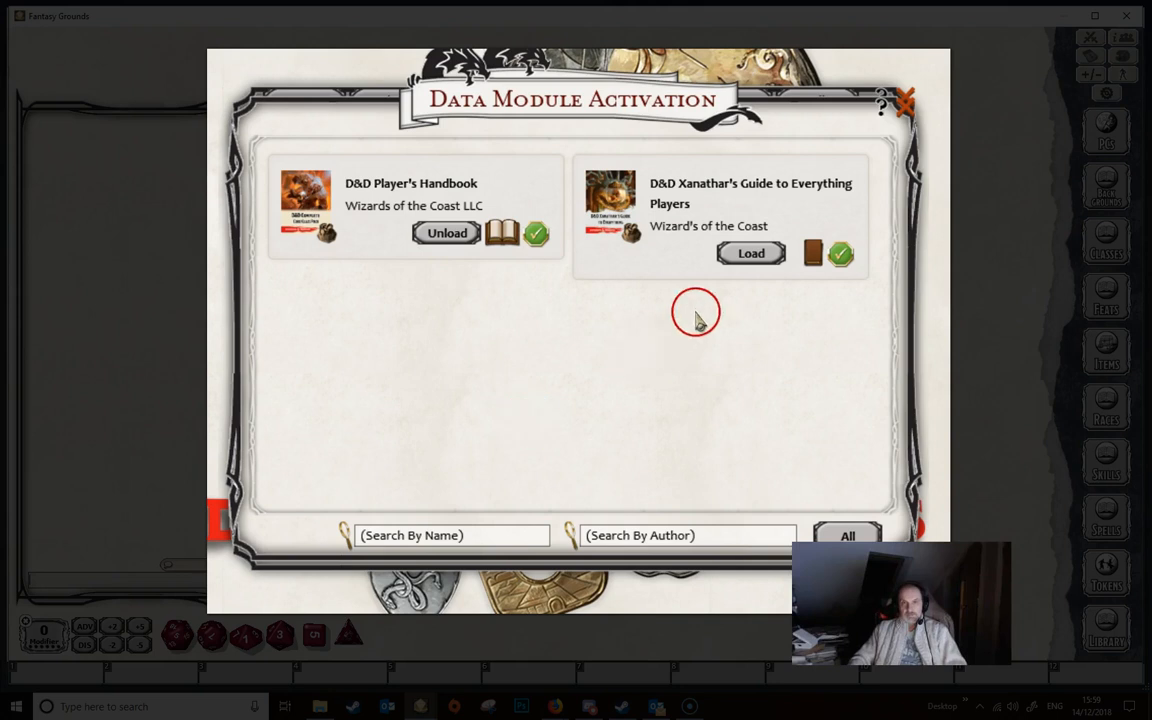
pyautogui.click(745, 254)
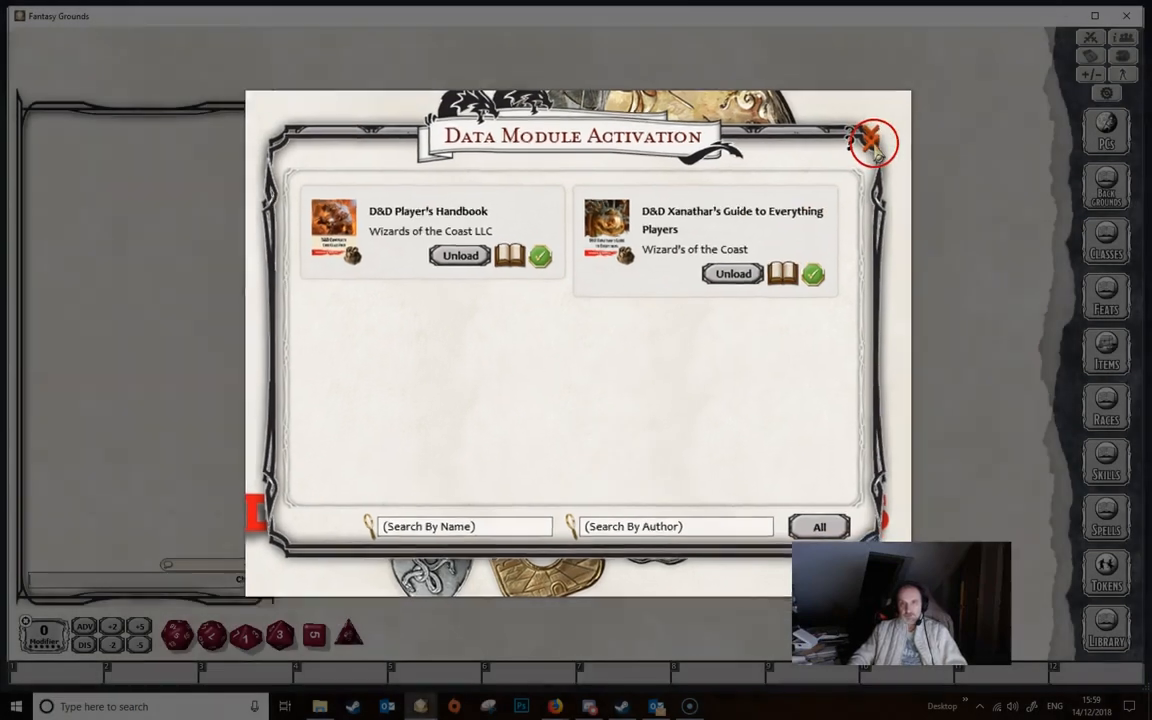
pyautogui.click(870, 141)
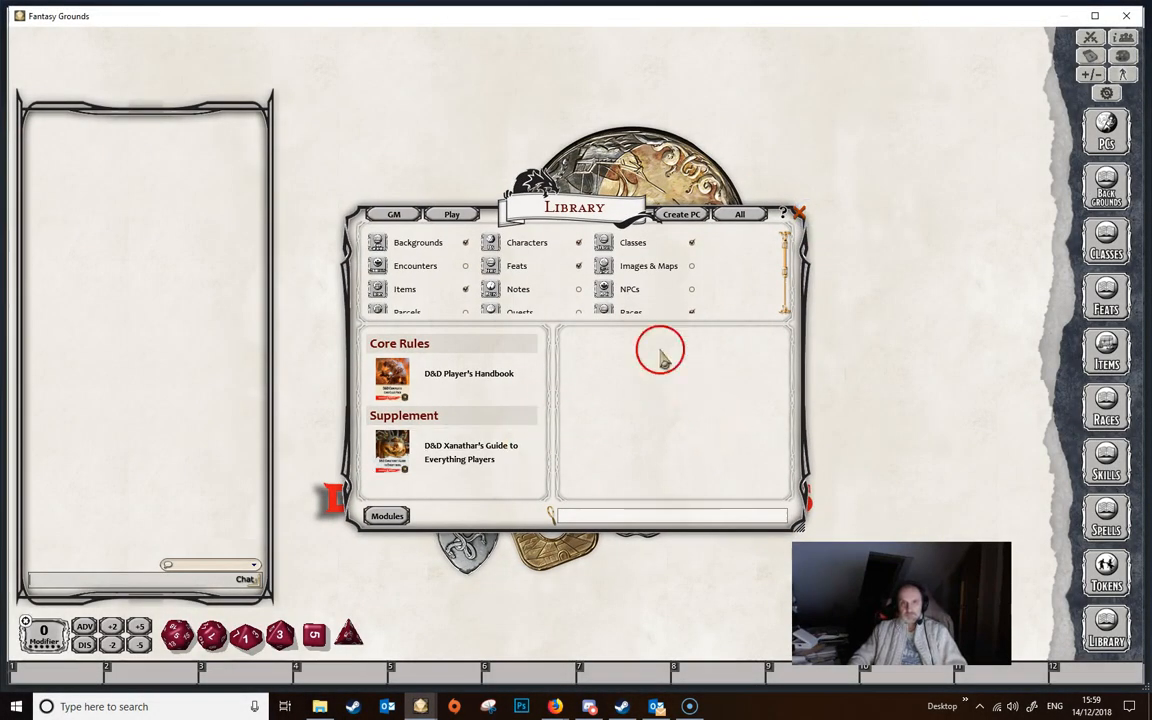
pyautogui.click(800, 211)
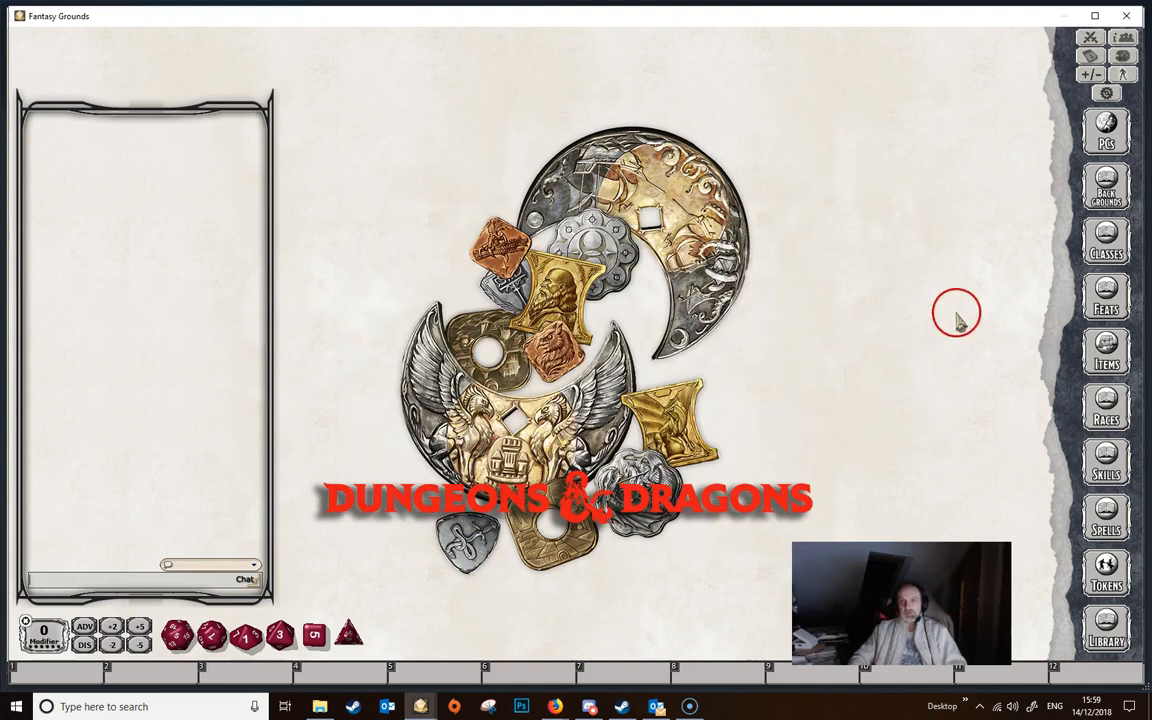
# Create a new player character and open its blank character sheet
pyautogui.click(1108, 138)
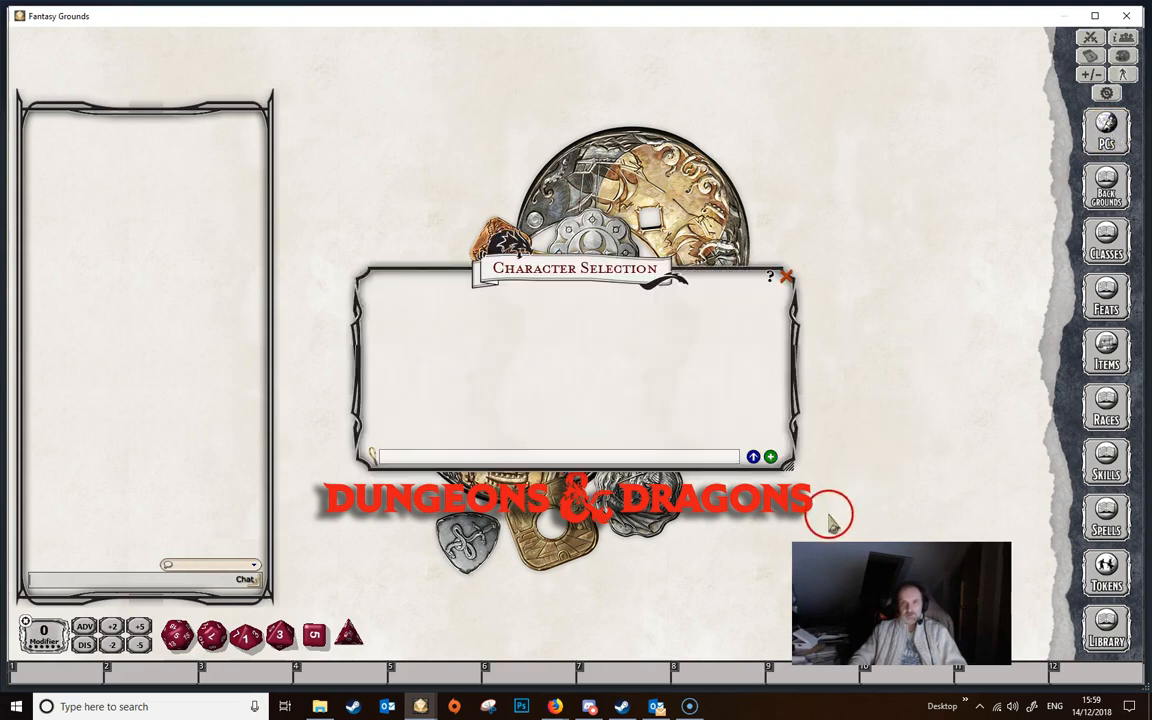
pyautogui.click(771, 457)
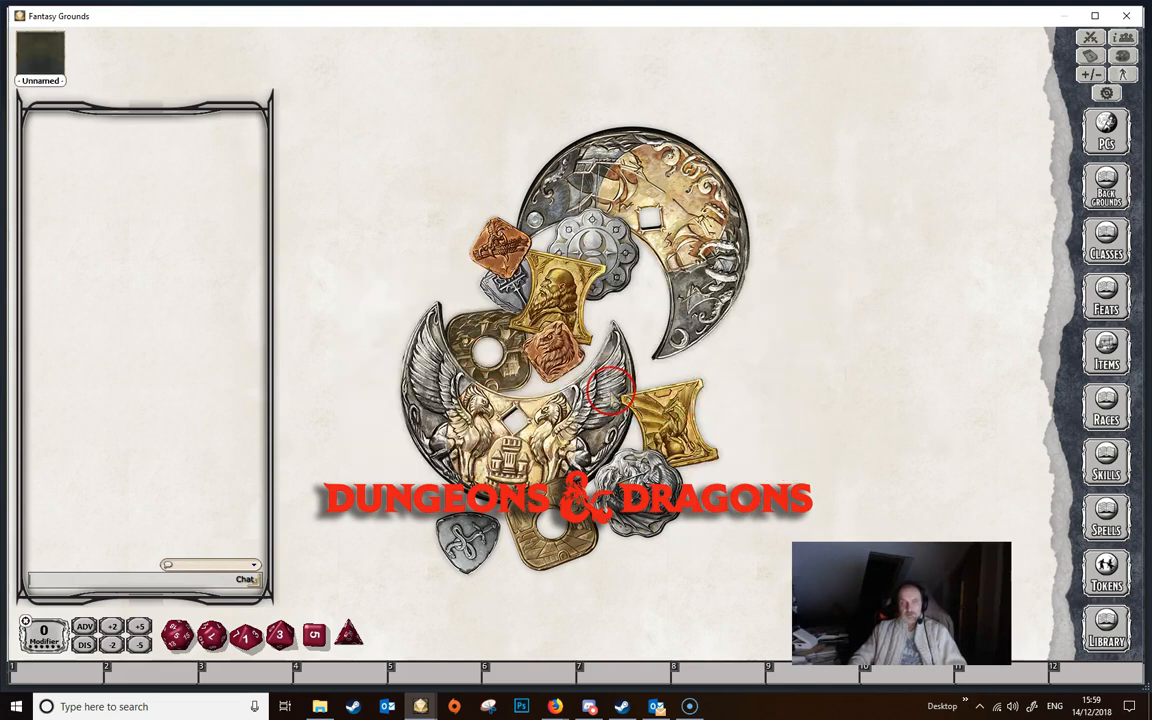
pyautogui.doubleClick(52, 62)
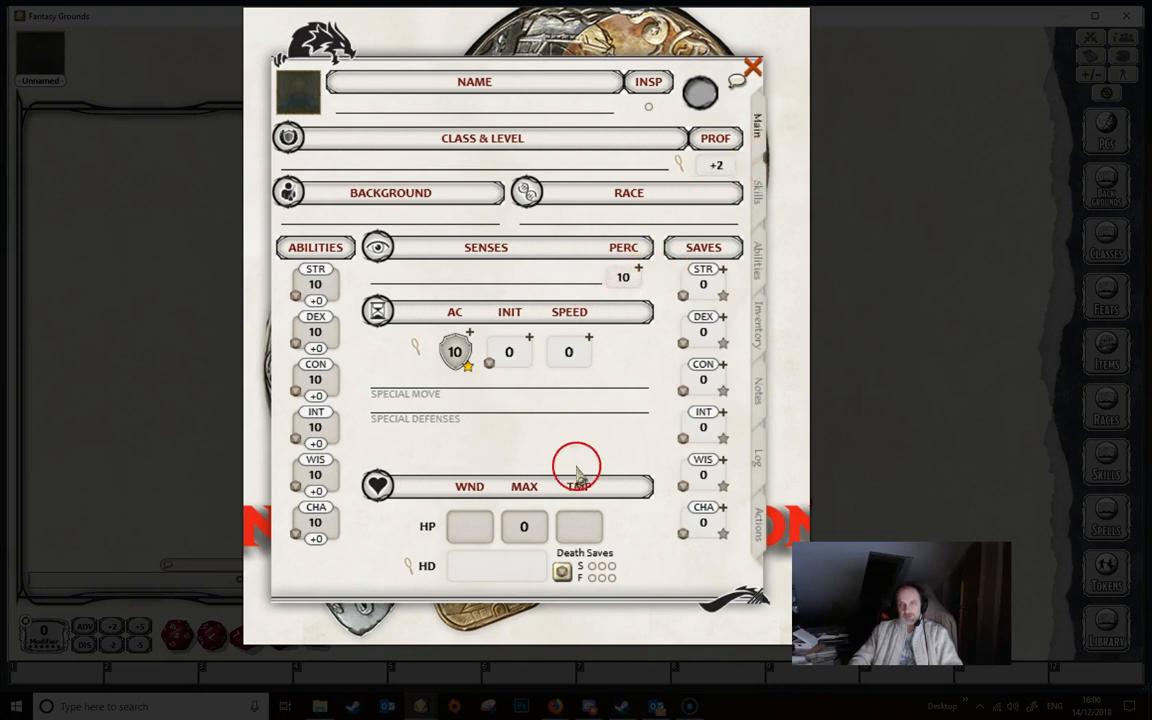
# Look through the sheet's skills, abilities, inventory, notes, log and actions pages and return to the main page
pyautogui.click(758, 192)
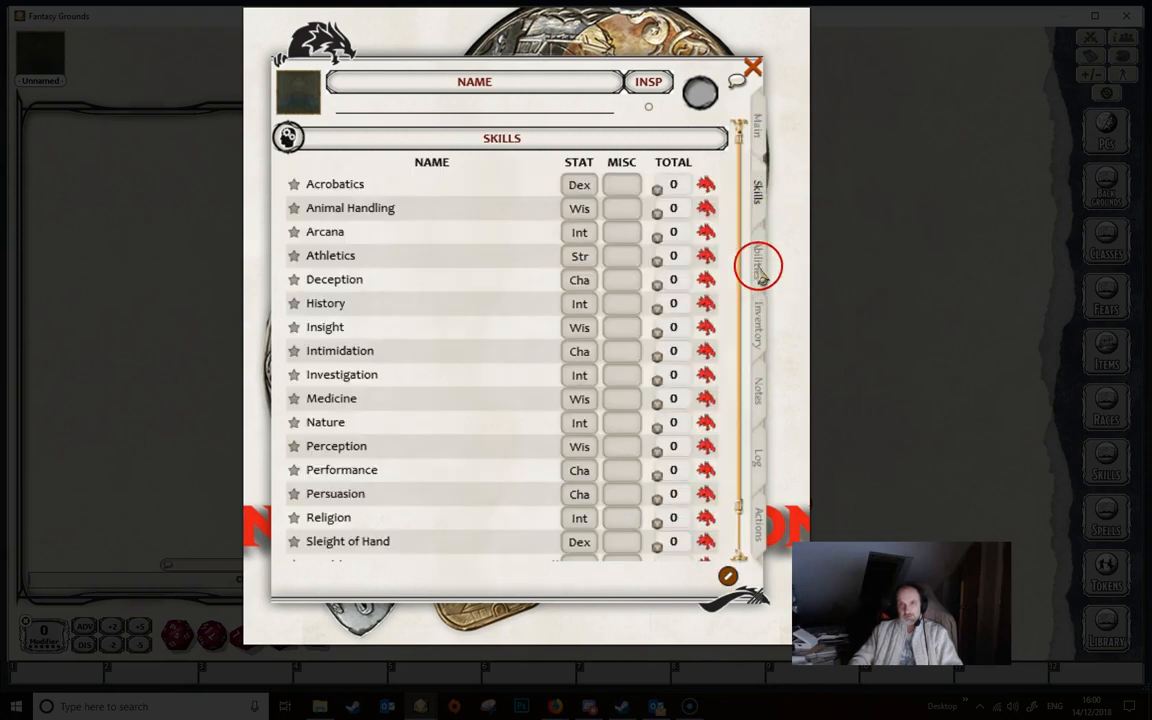
pyautogui.click(759, 263)
pyautogui.click(761, 339)
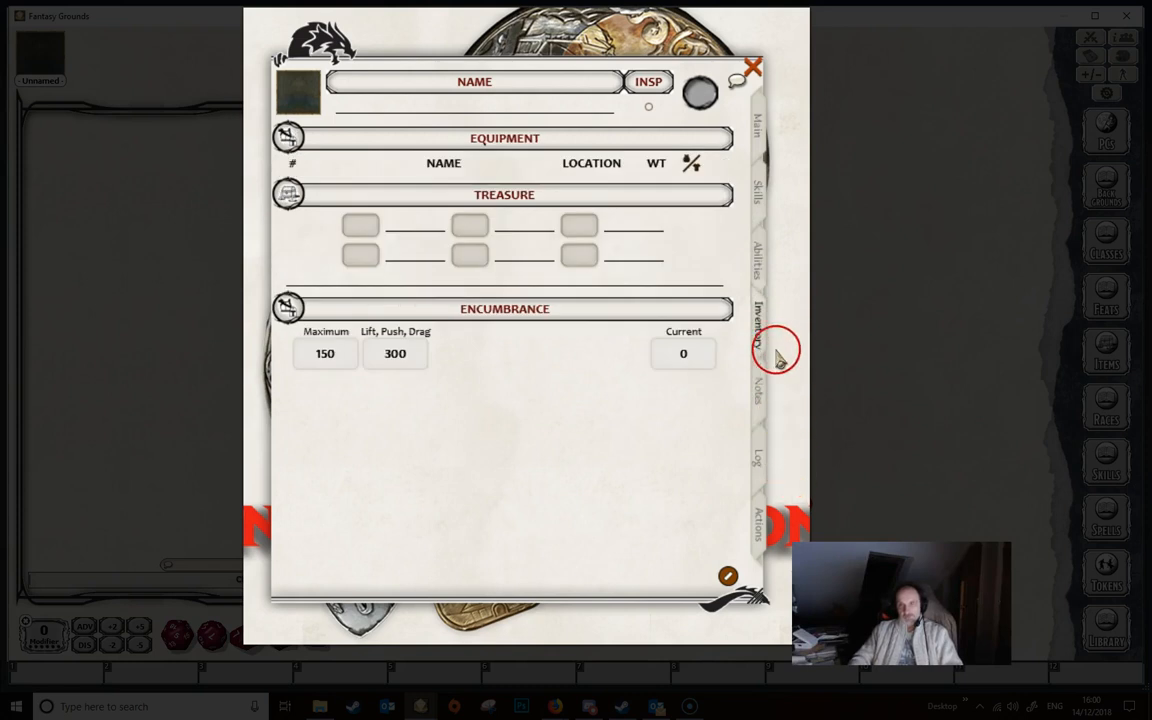
pyautogui.click(760, 393)
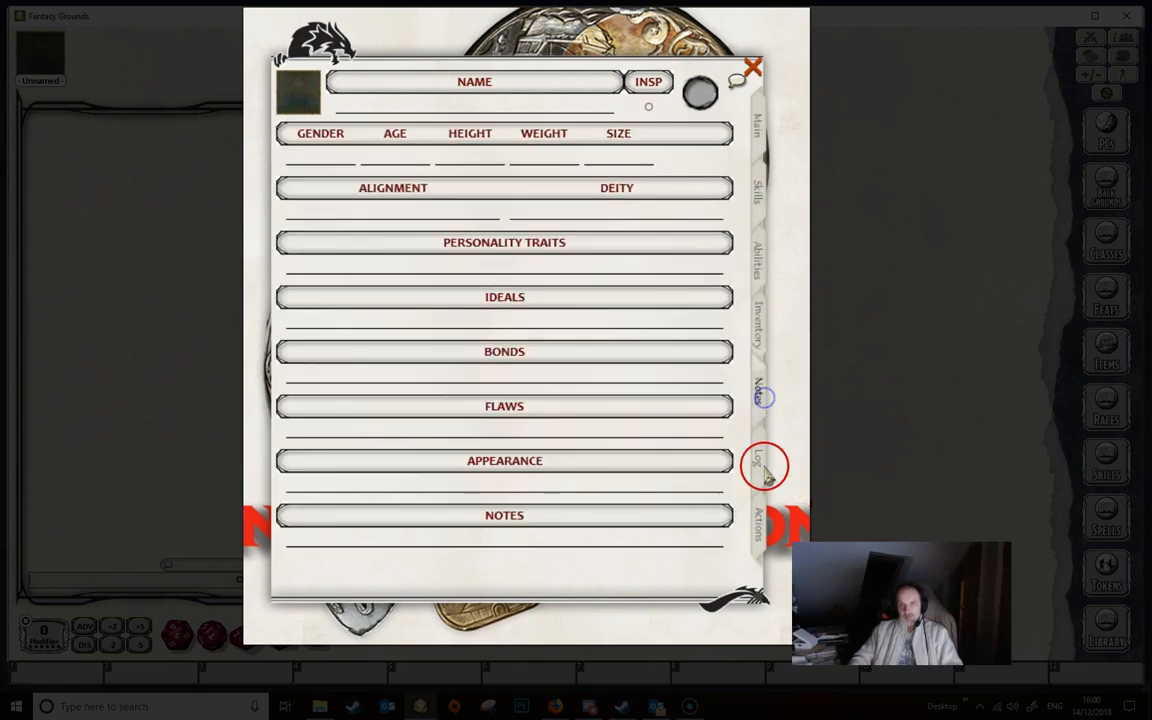
pyautogui.click(764, 472)
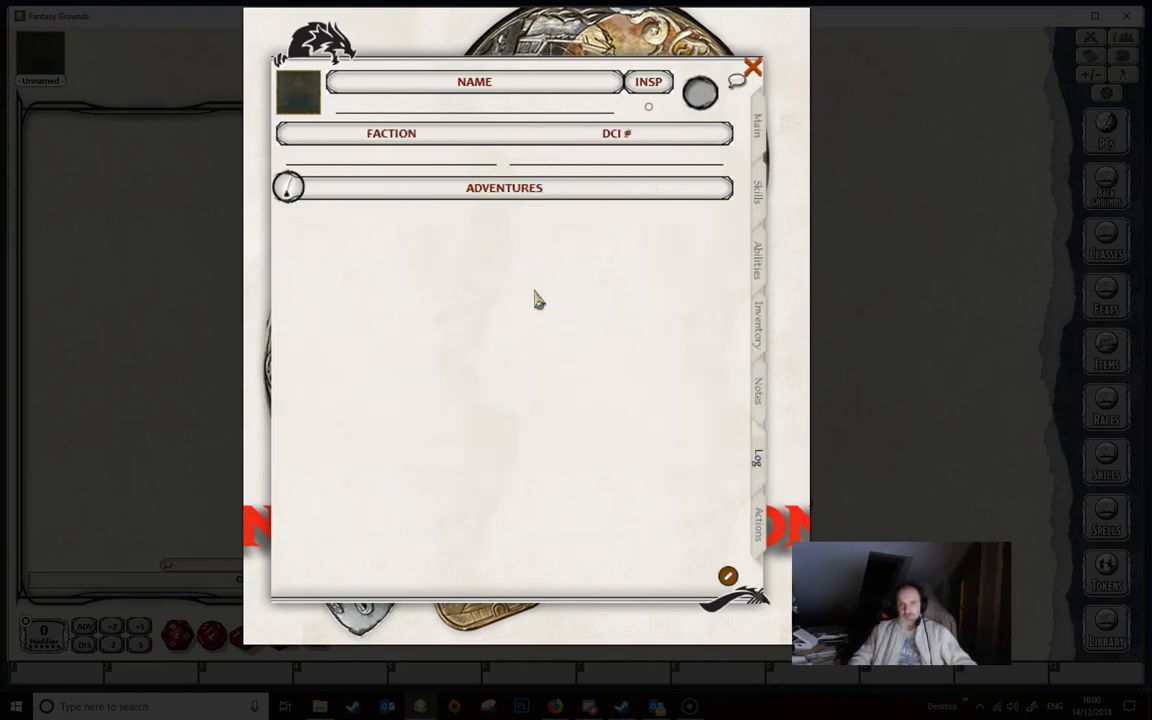
pyautogui.click(760, 520)
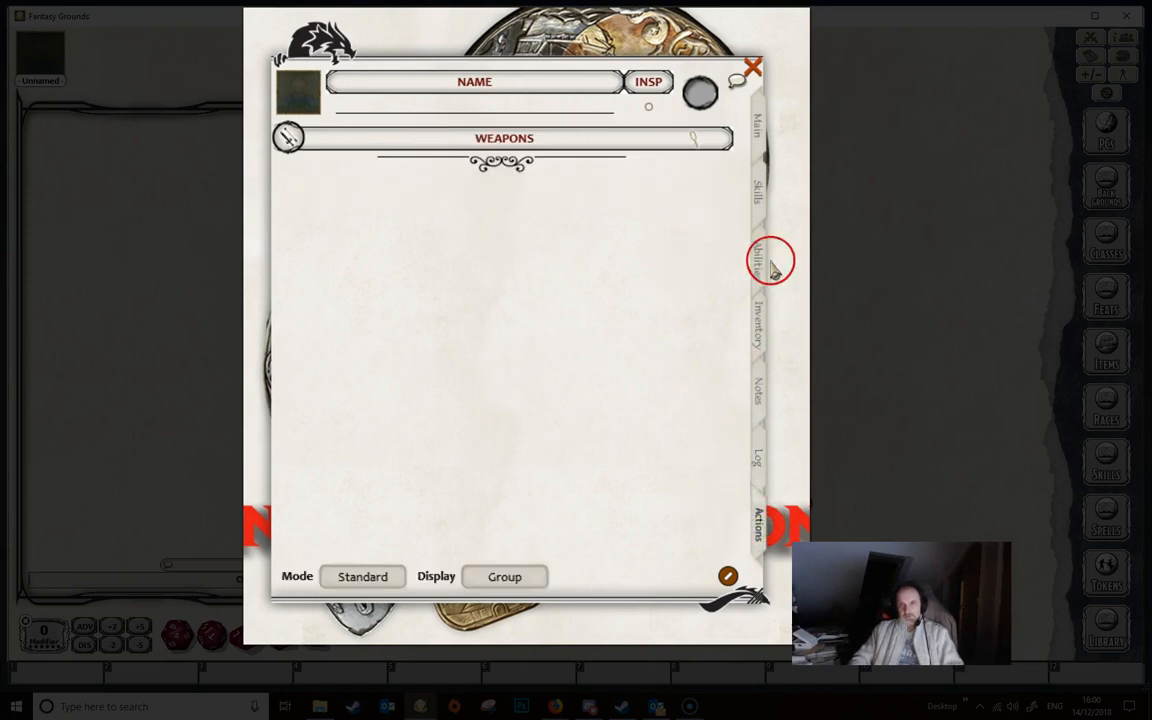
pyautogui.click(760, 140)
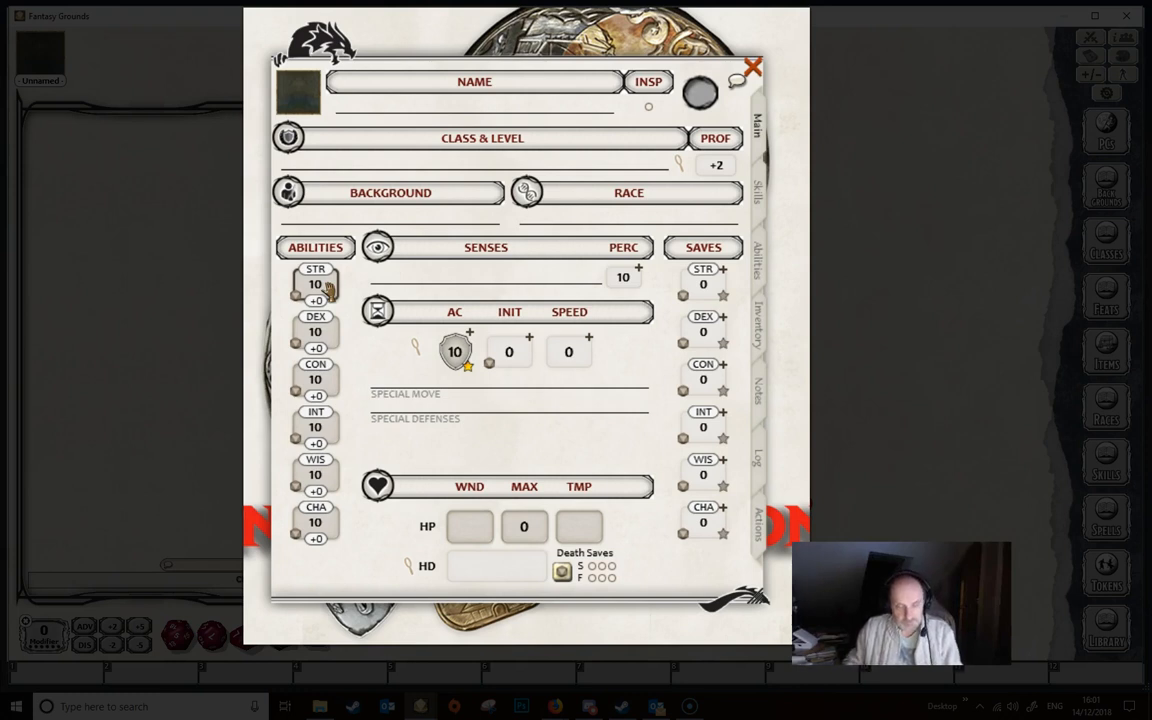
# Set the character's ability scores to STR 14, DEX 12, CON 13, INT 10, WIS 15 and CHA 8
pyautogui.write('4')
pyautogui.click(318, 330)
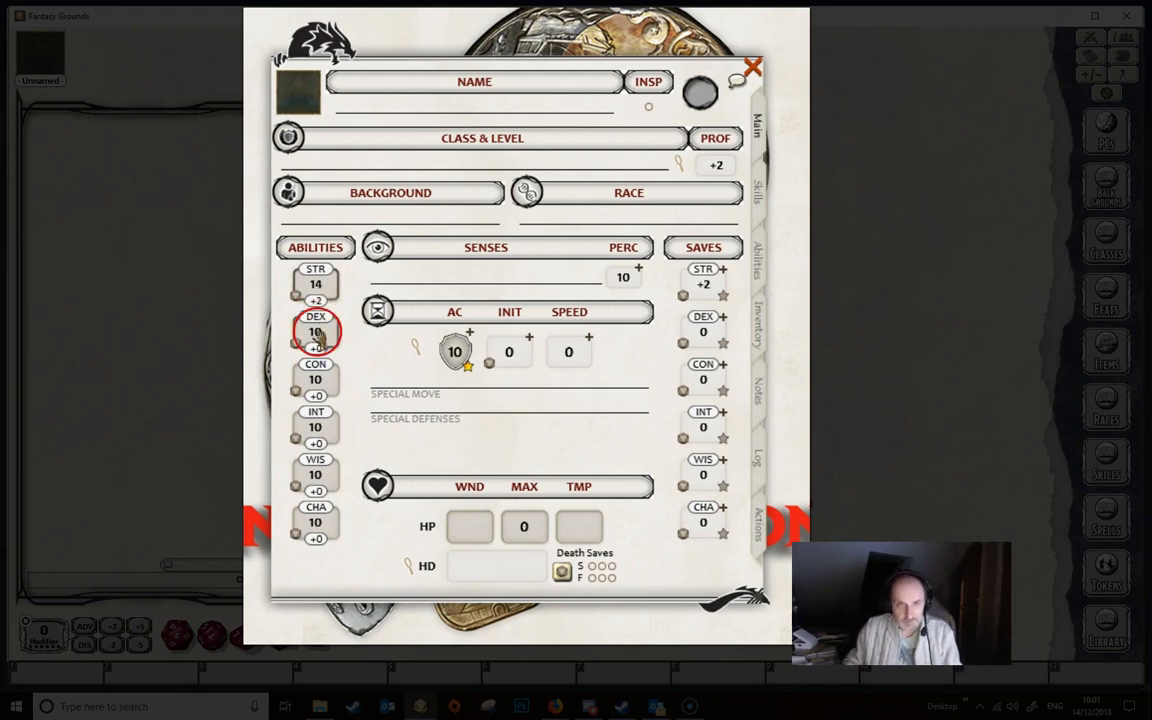
pyautogui.click(359, 324)
pyautogui.write('2')
pyautogui.click(319, 380)
pyautogui.write('1')
pyautogui.click(318, 427)
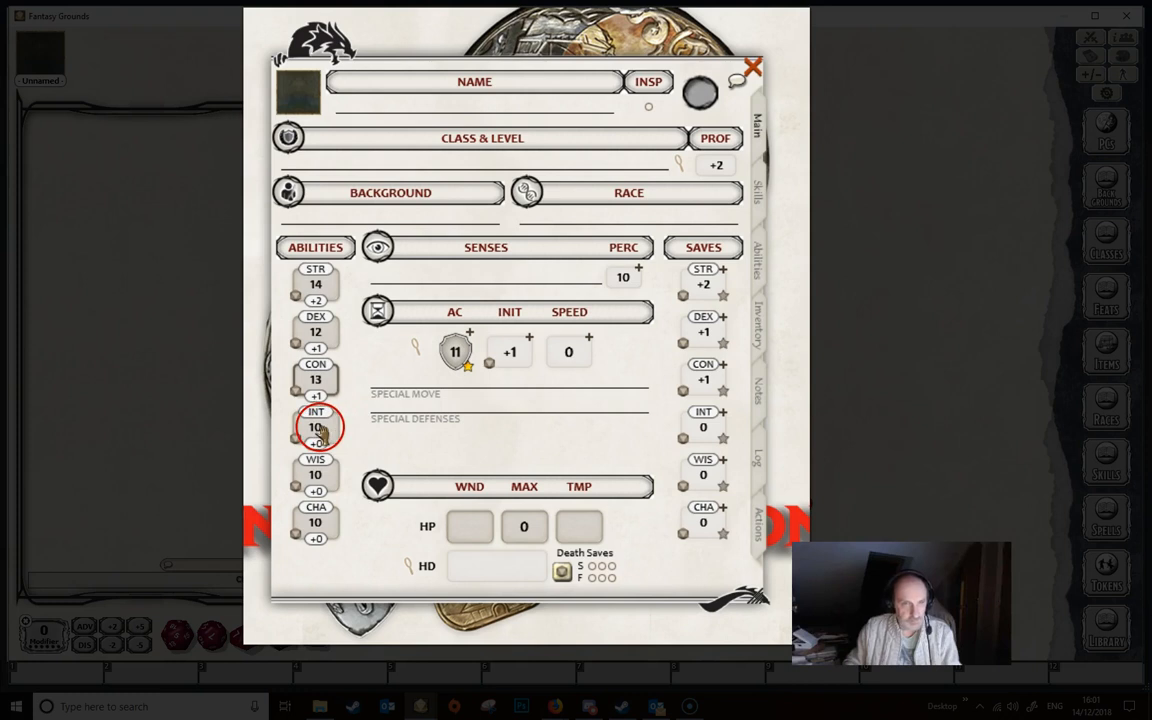
pyautogui.click(316, 476)
pyautogui.write('1')
pyautogui.click(374, 440)
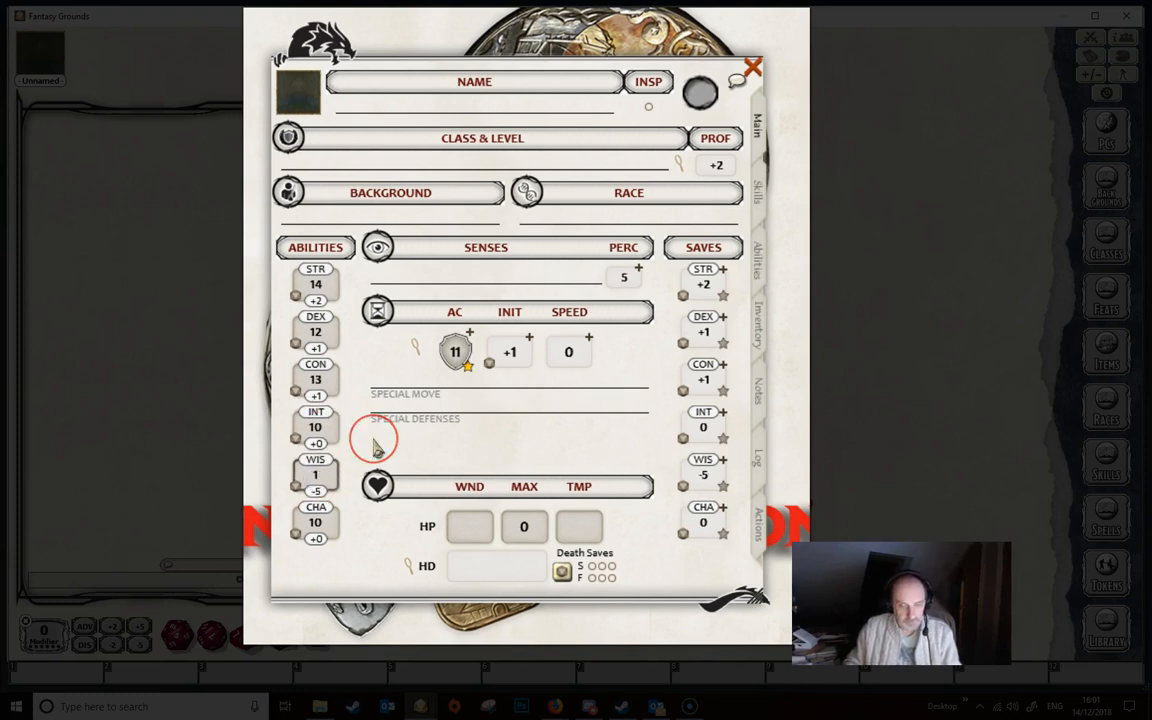
pyautogui.click(318, 522)
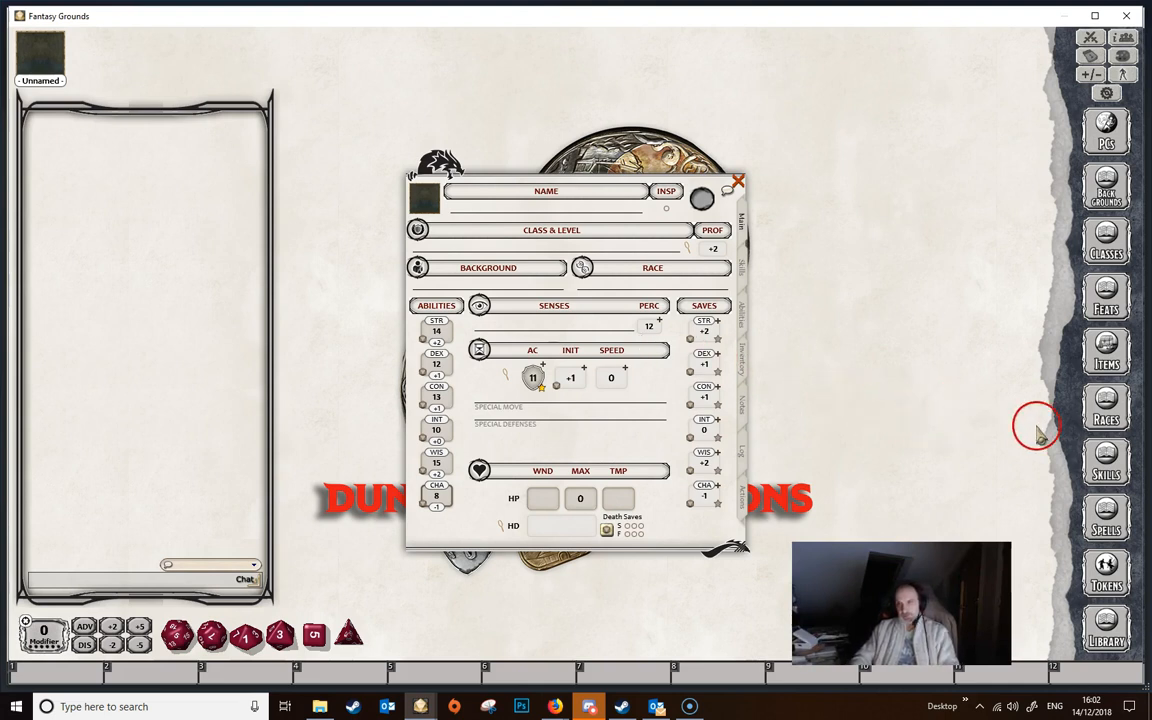
# Open the Dwarf record from the races list, move the list beside the sheet, and open the Subrace trait
pyautogui.click(1105, 410)
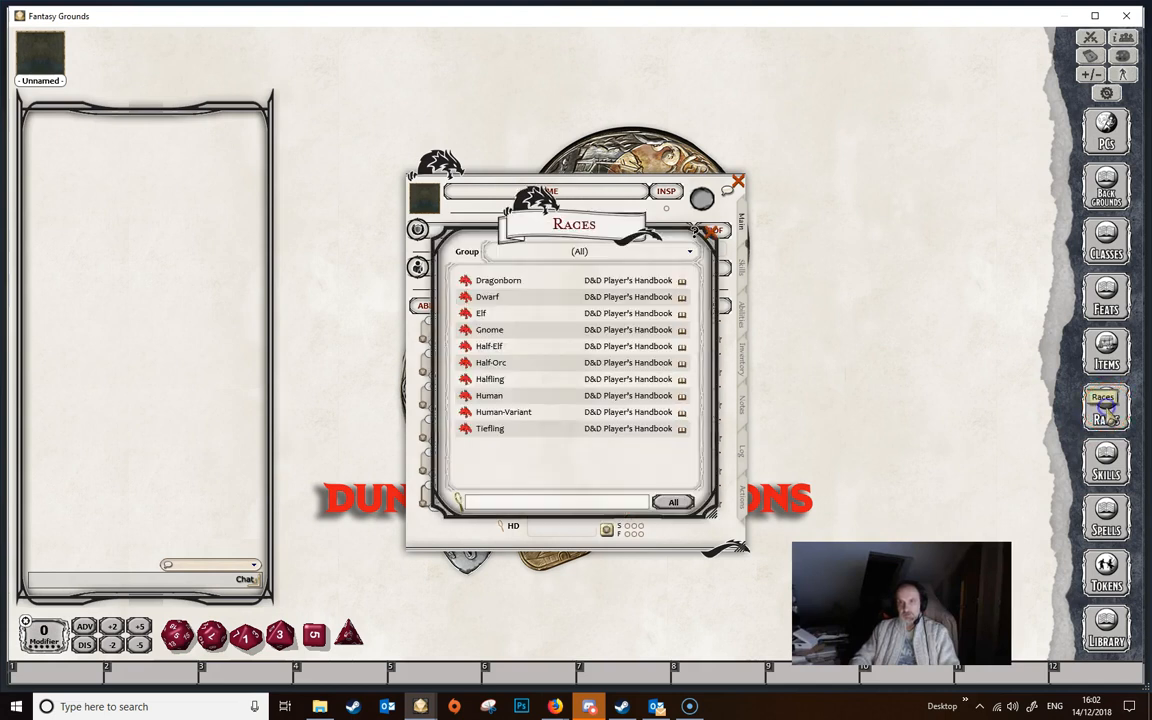
pyautogui.moveTo(586, 226); pyautogui.dragTo(912, 129)
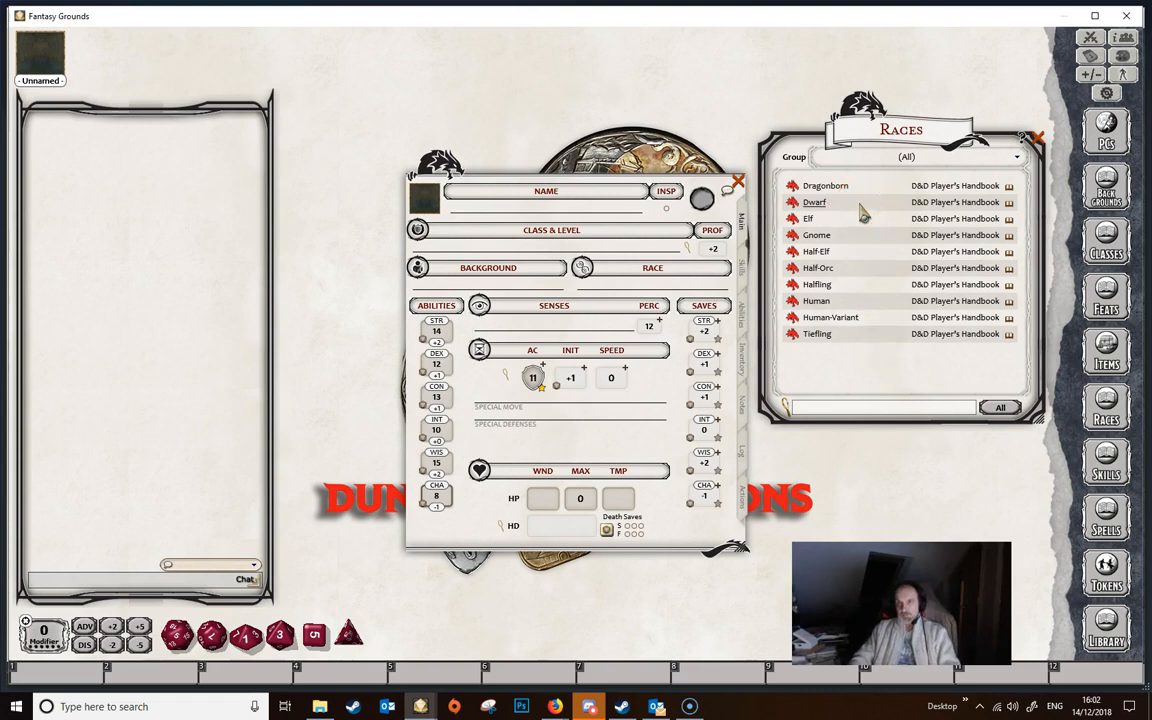
pyautogui.click(813, 203)
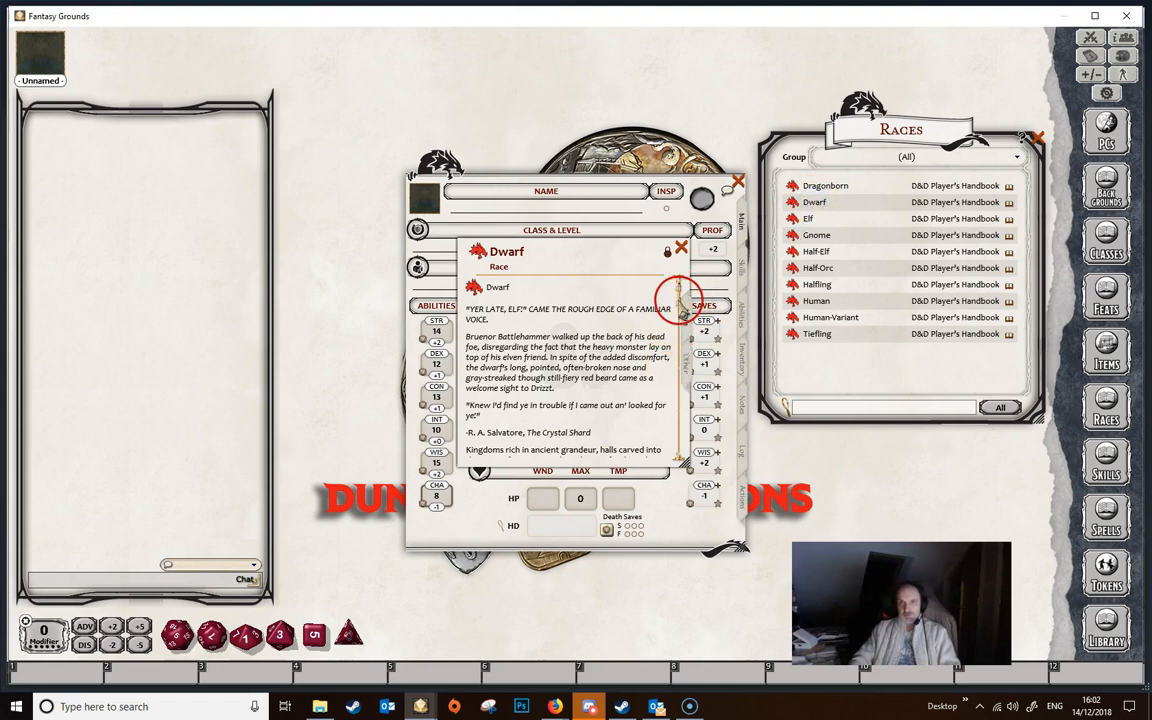
pyautogui.moveTo(679, 302); pyautogui.dragTo(681, 452)
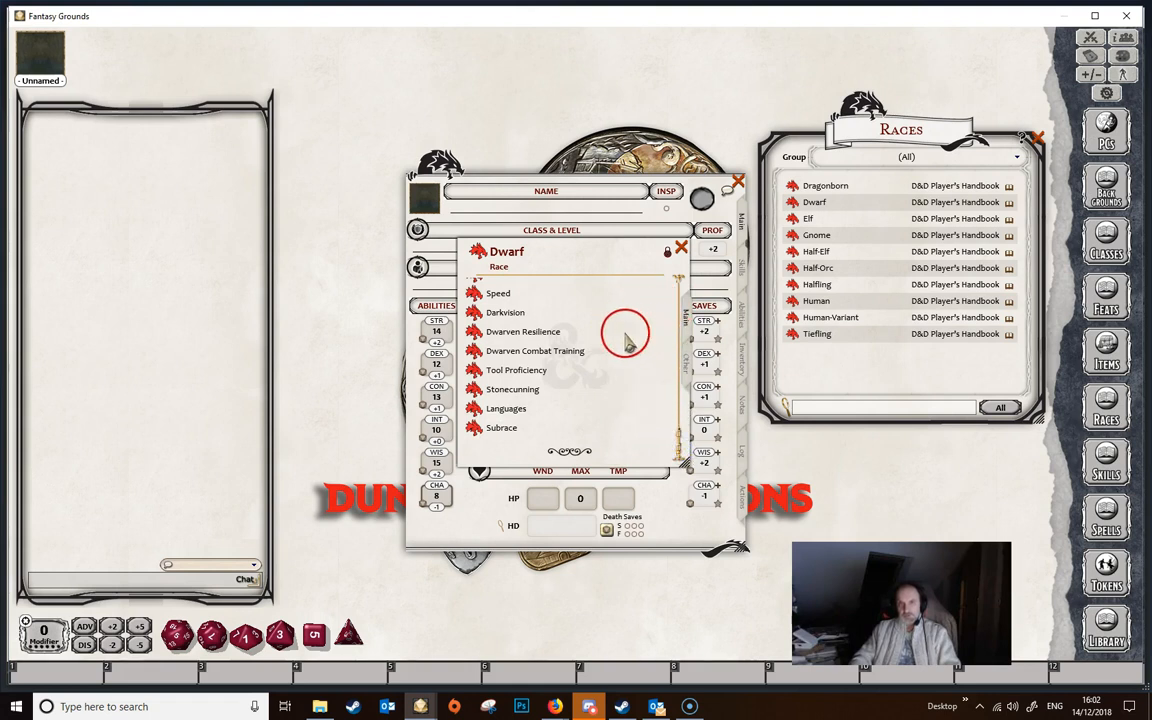
pyautogui.scroll(3, 615, 352)
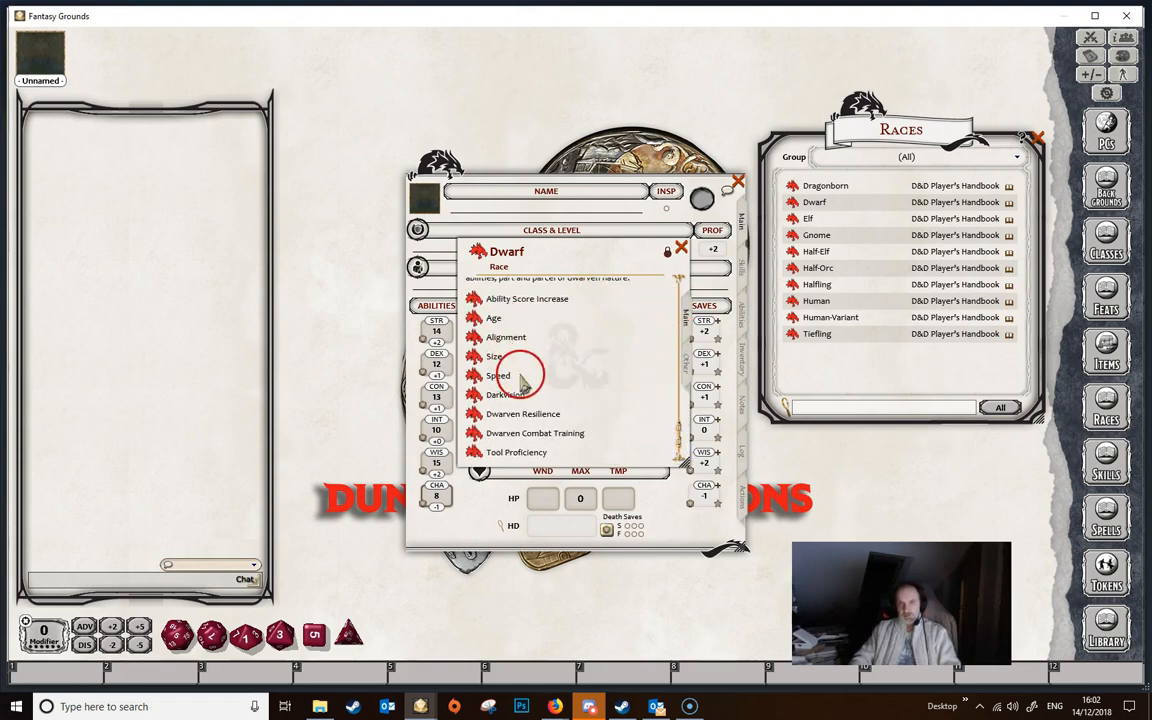
pyautogui.scroll(-4, 504, 386)
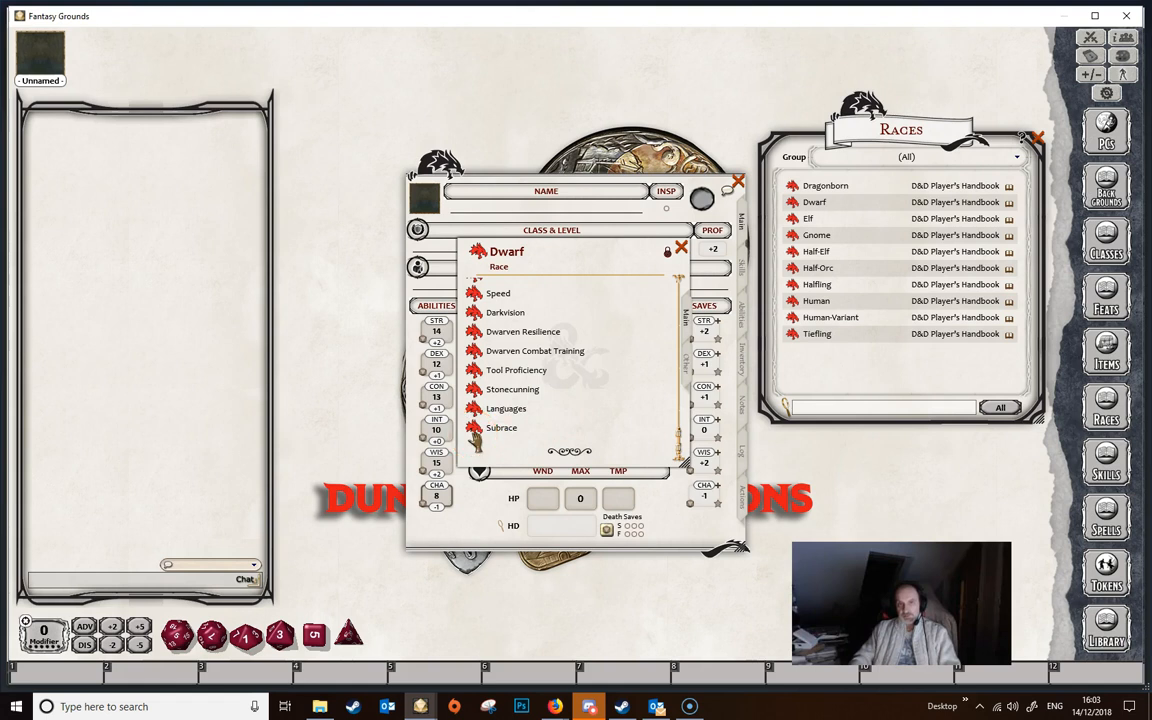
pyautogui.click(473, 435)
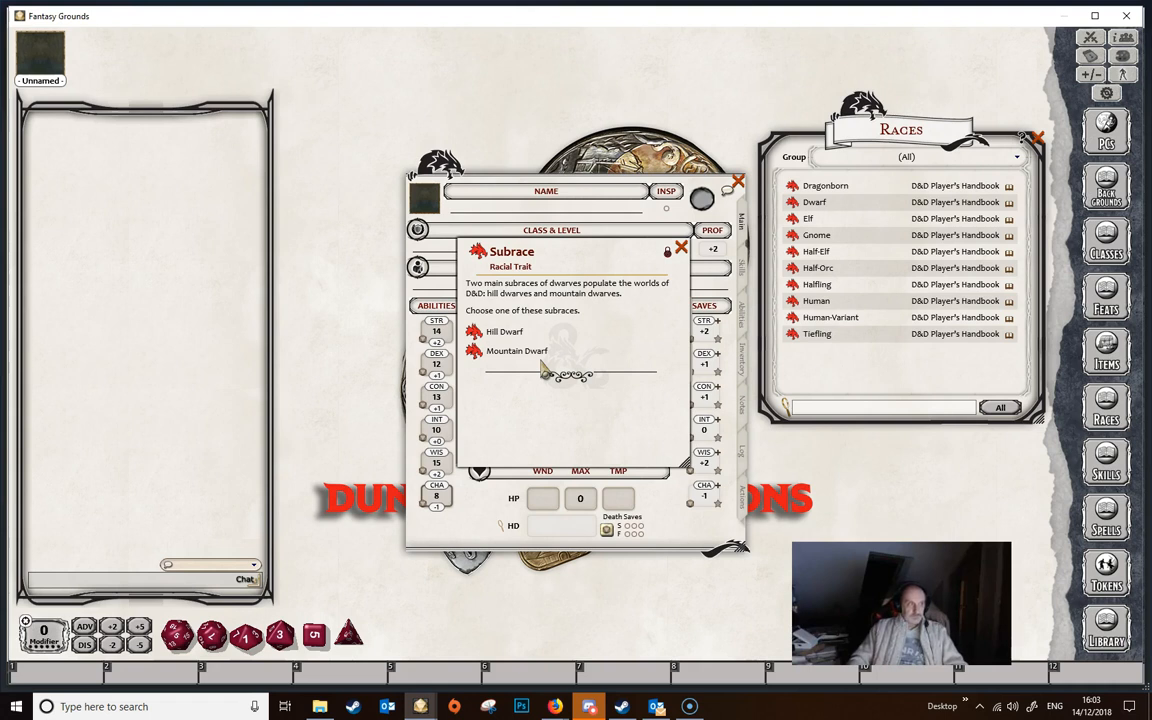
# Assign the Hill Dwarf subrace as the character's race and close the race reference windows
pyautogui.moveTo(569, 250); pyautogui.dragTo(886, 297)
pyautogui.moveTo(632, 249); pyautogui.dragTo(347, 320)
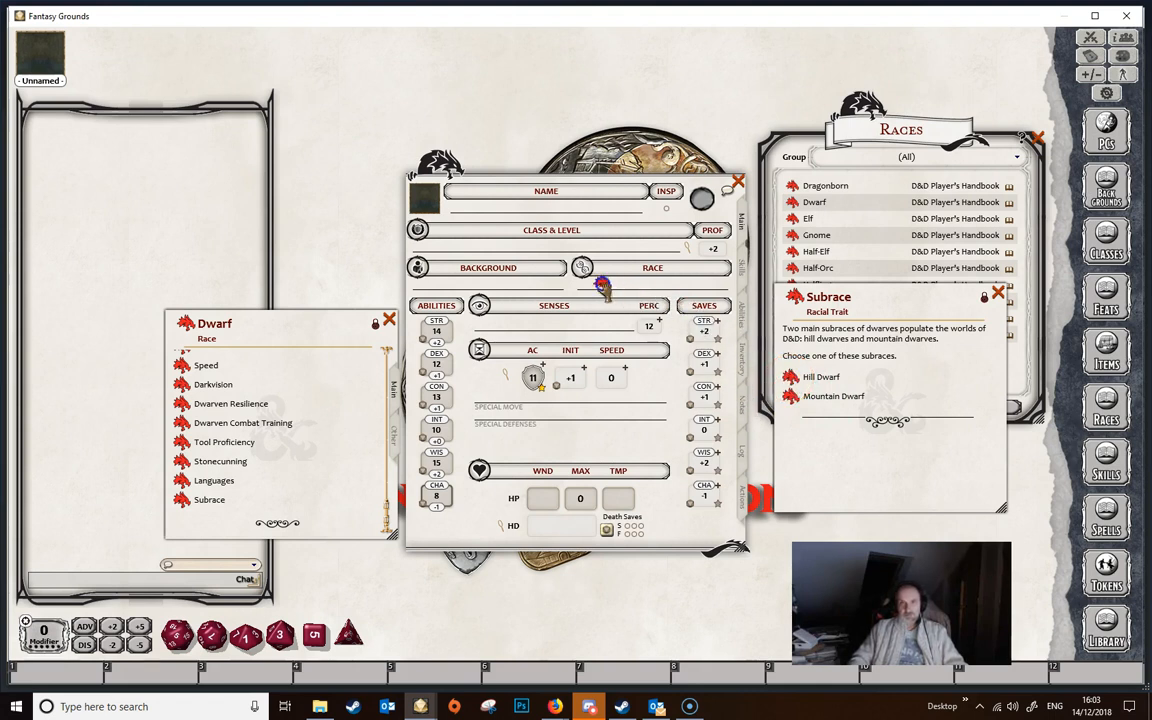
pyautogui.moveTo(603, 287); pyautogui.dragTo(605, 290)
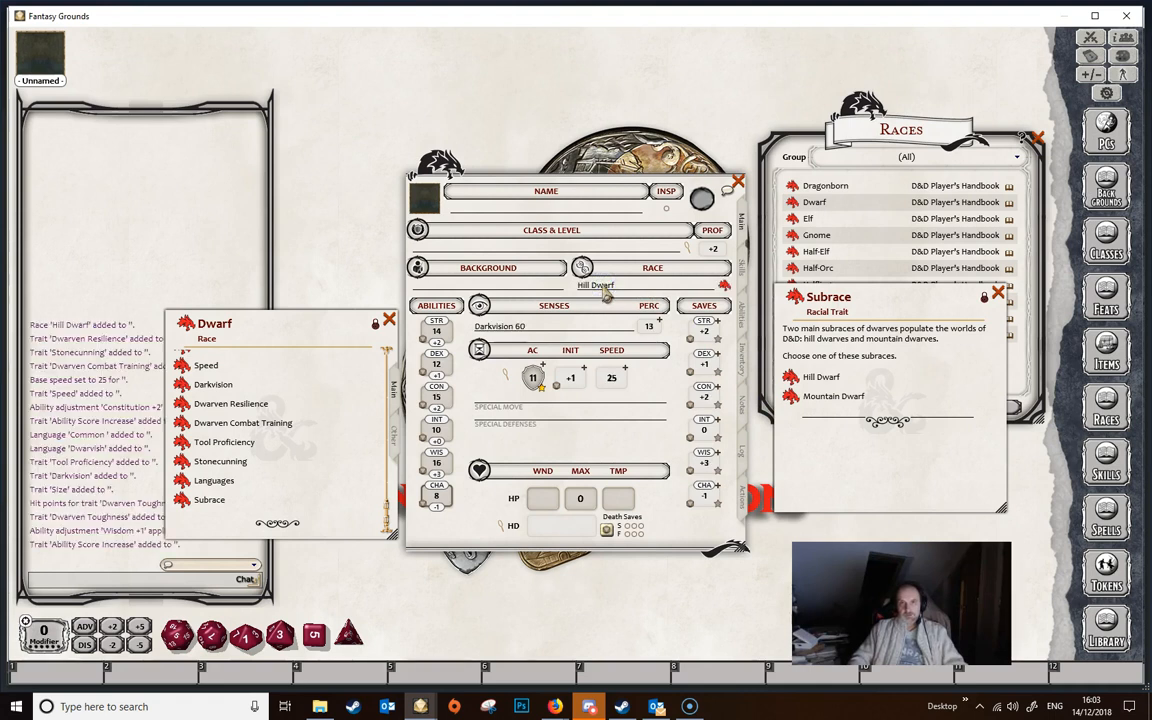
pyautogui.click(389, 319)
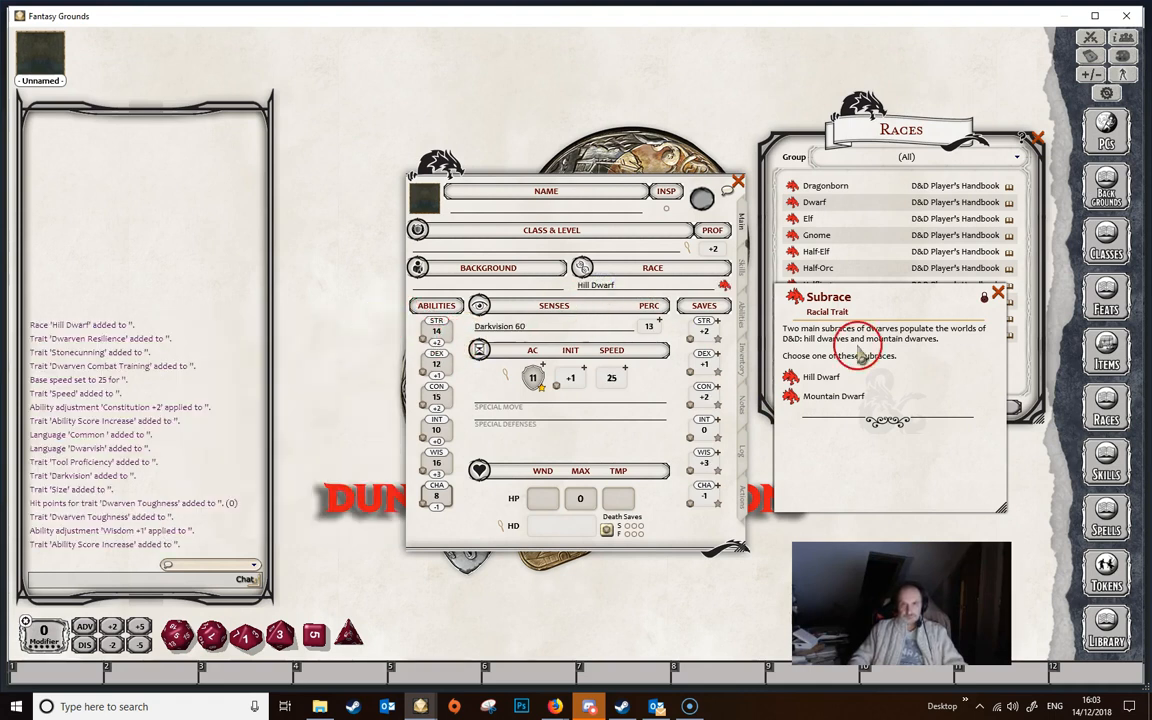
pyautogui.click(998, 291)
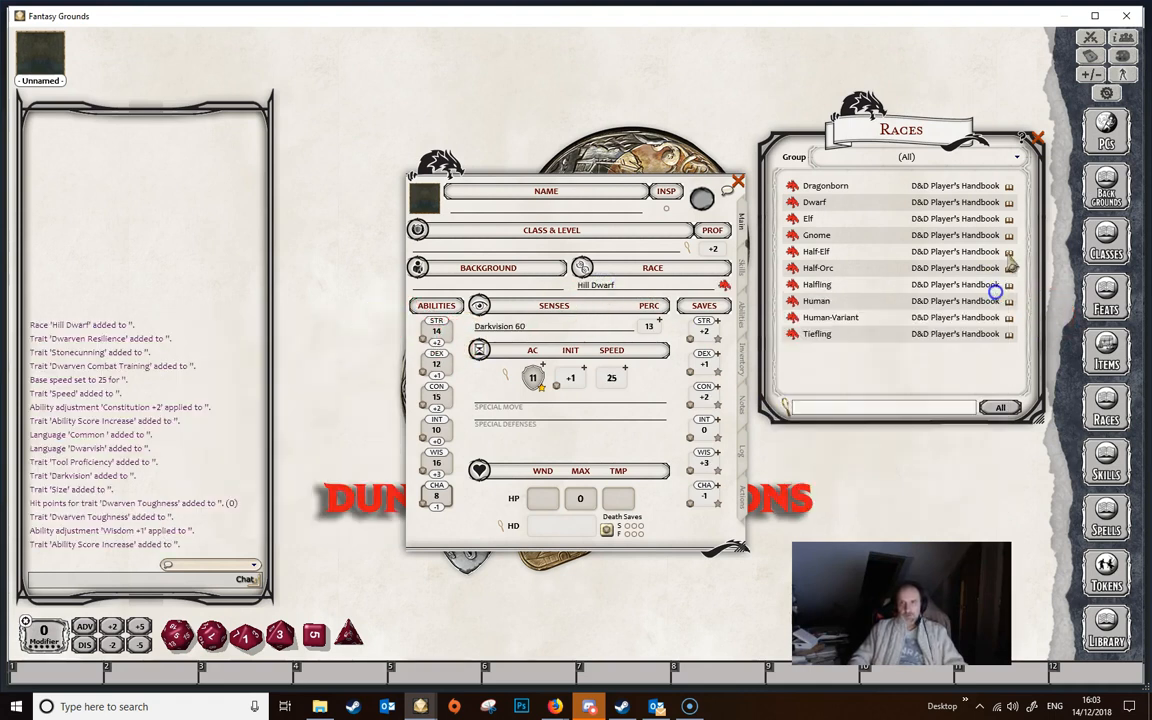
pyautogui.click(1036, 140)
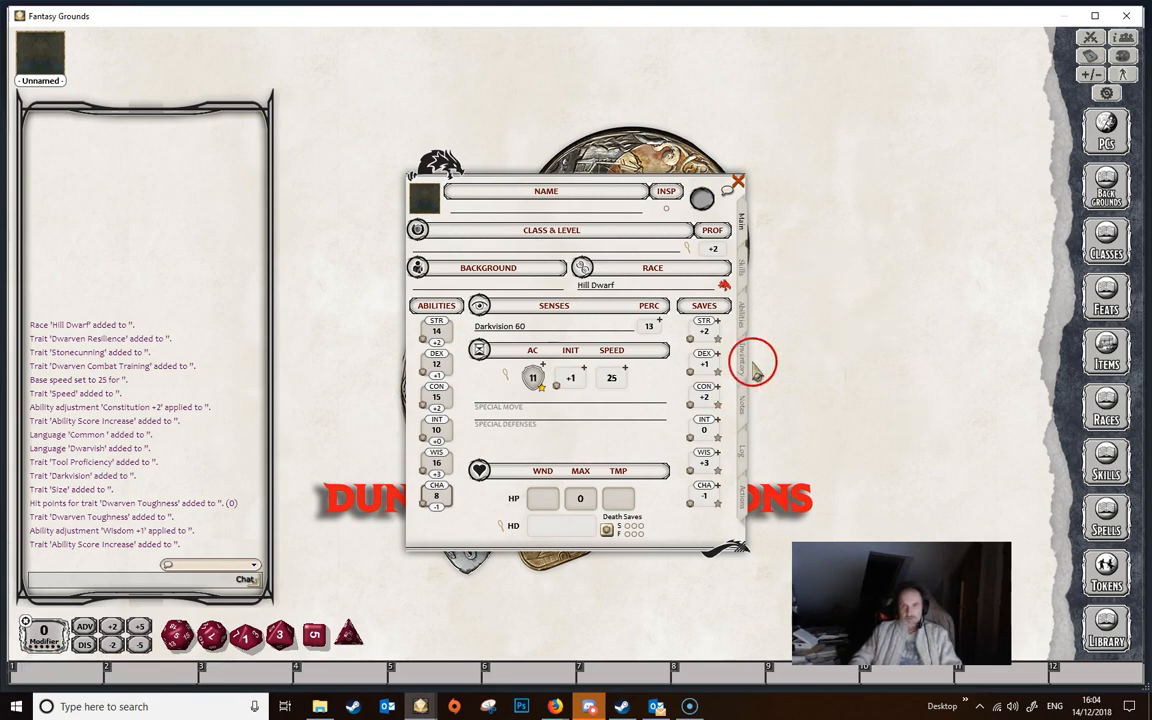
# Examine the racial traits and languages on the character's abilities page
pyautogui.click(742, 320)
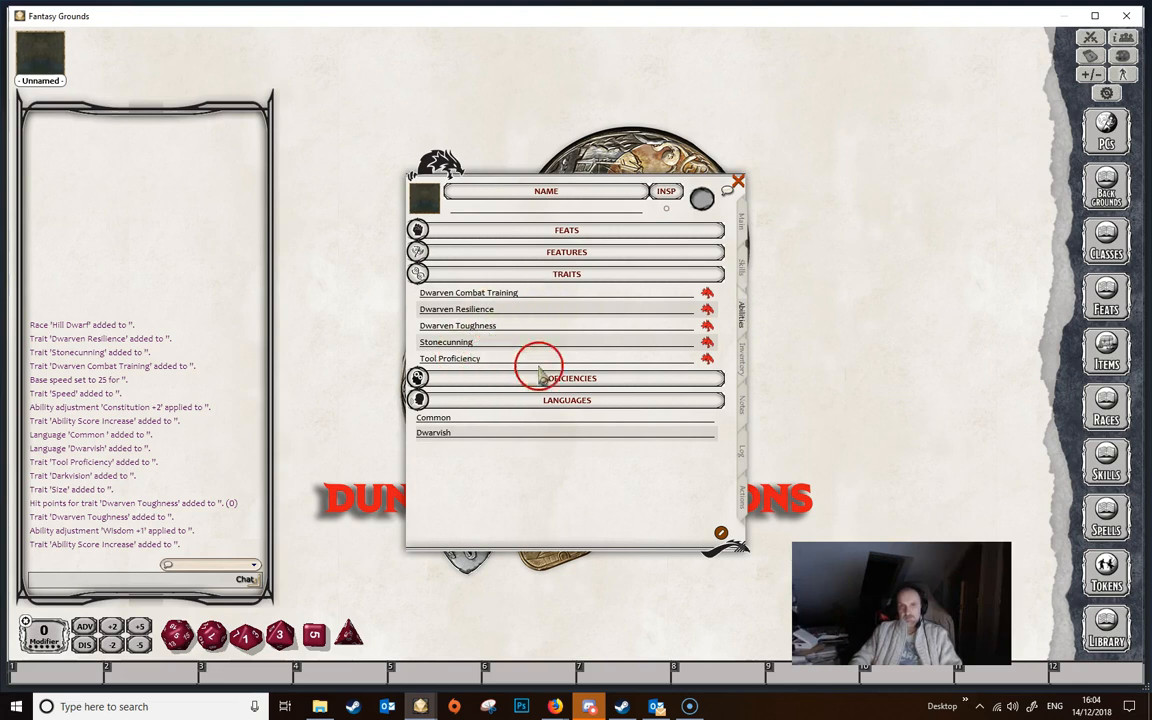
# Read the descriptions of the Dwarven Combat Training and Dwarven Resilience traits, closing each one after viewing
pyautogui.click(706, 294)
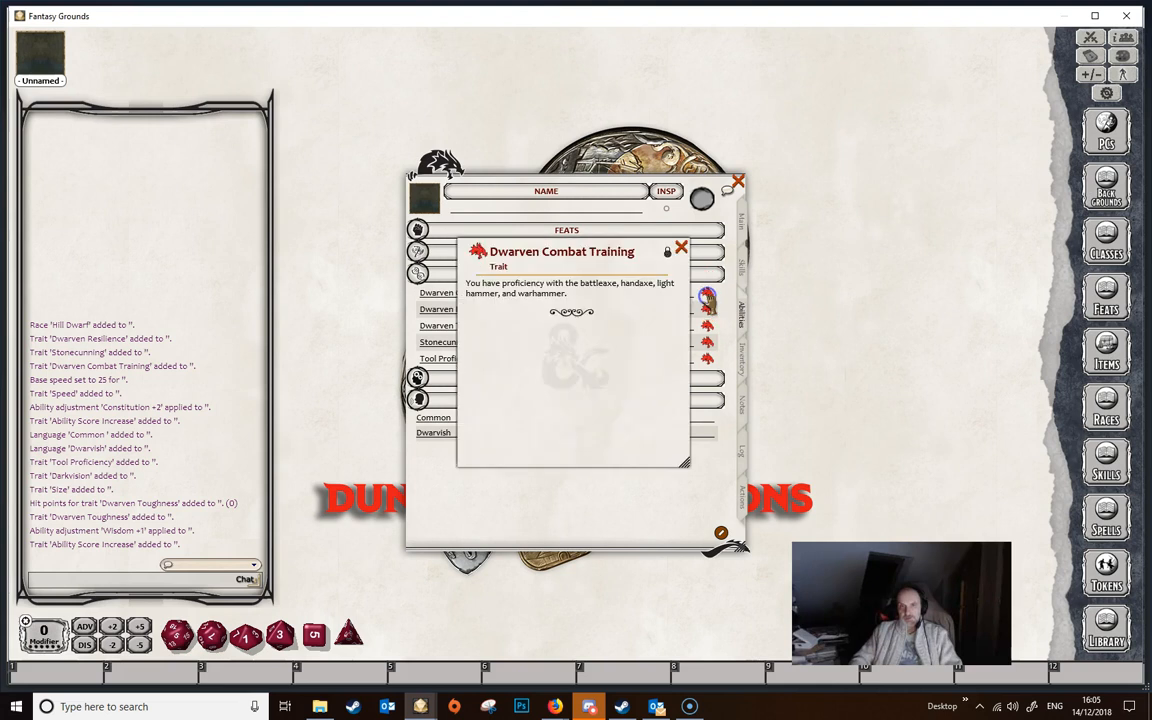
pyautogui.click(681, 248)
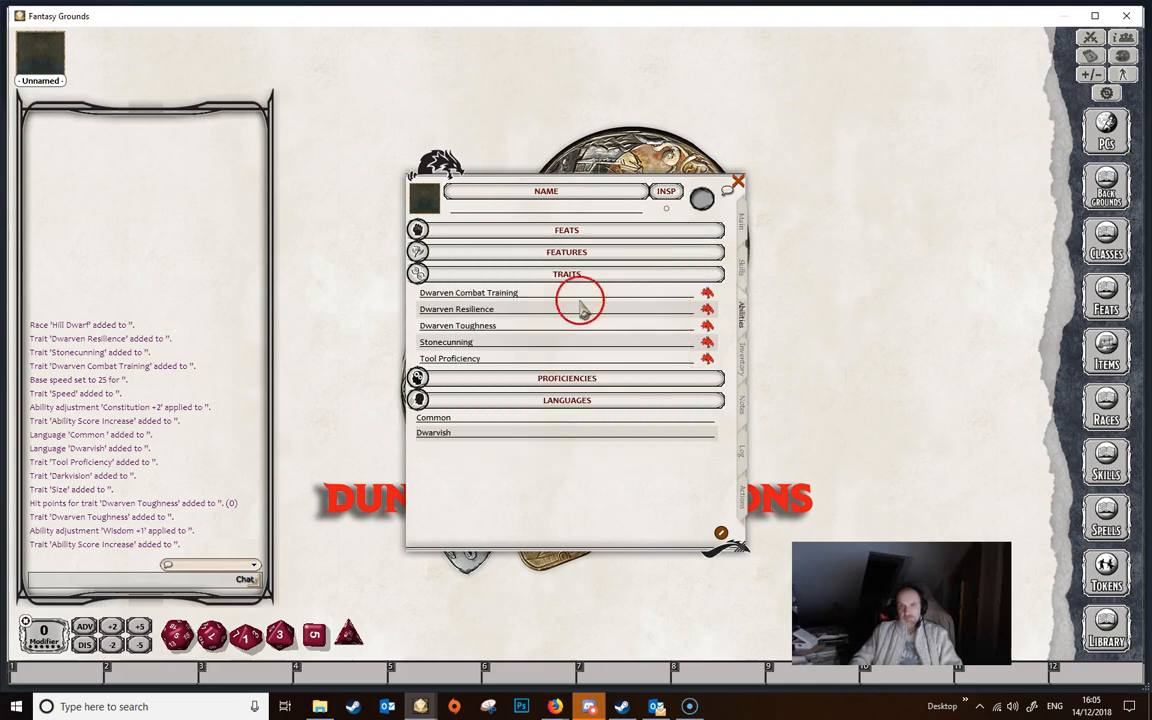
pyautogui.click(706, 310)
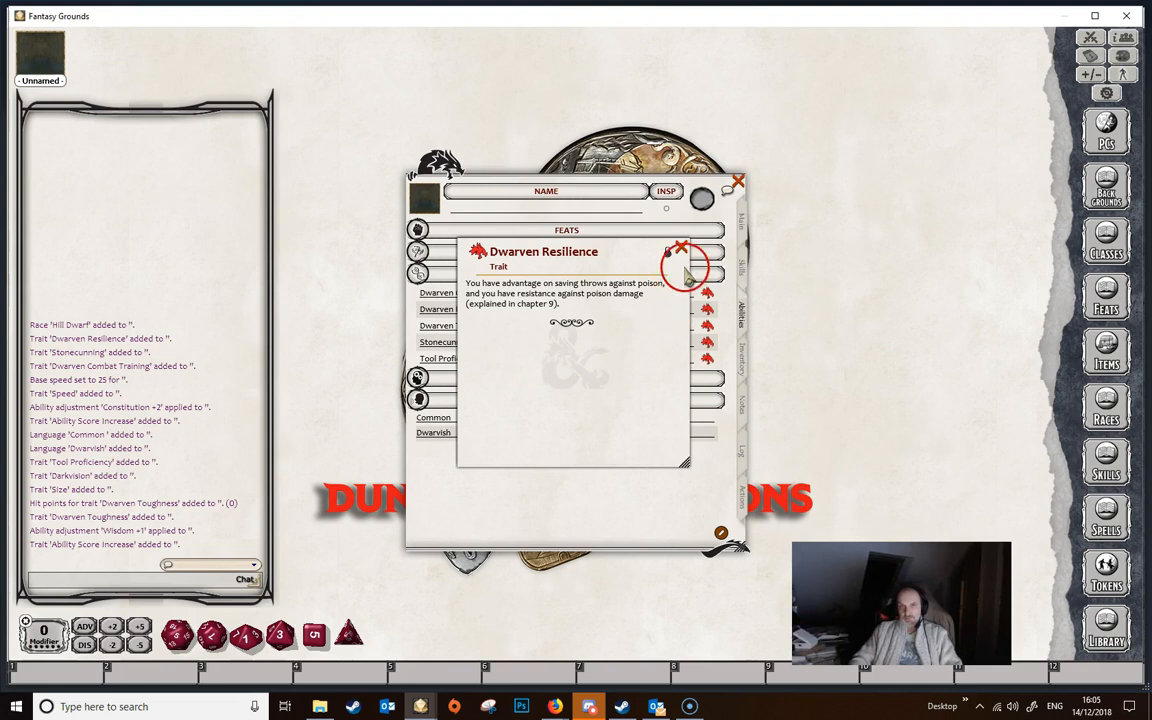
pyautogui.click(680, 250)
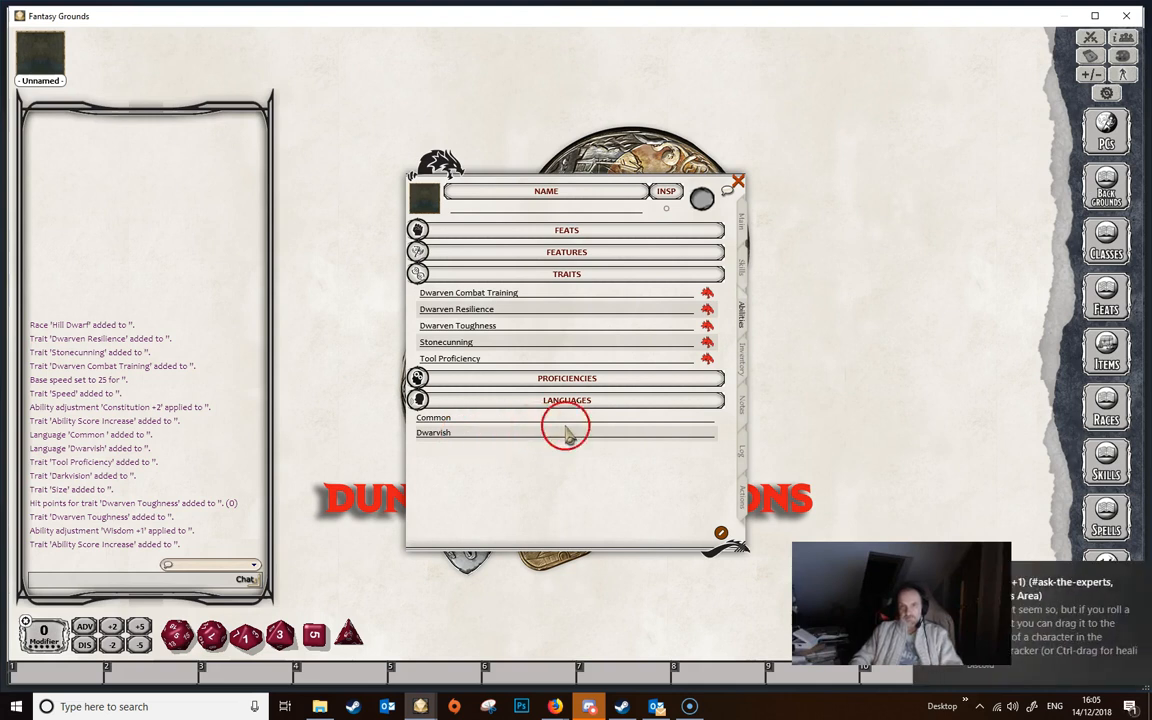
# Assign the Acolyte background from the D&D Player's Handbook to the character, then close the backgrounds list
pyautogui.click(741, 228)
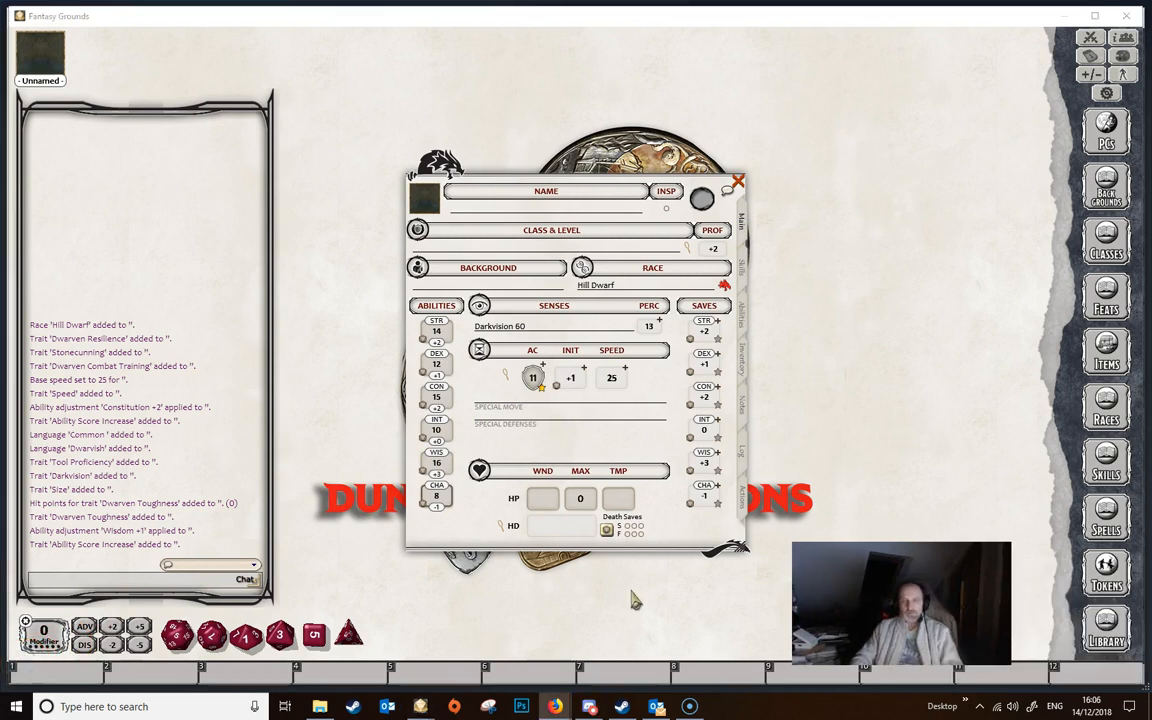
pyautogui.click(822, 308)
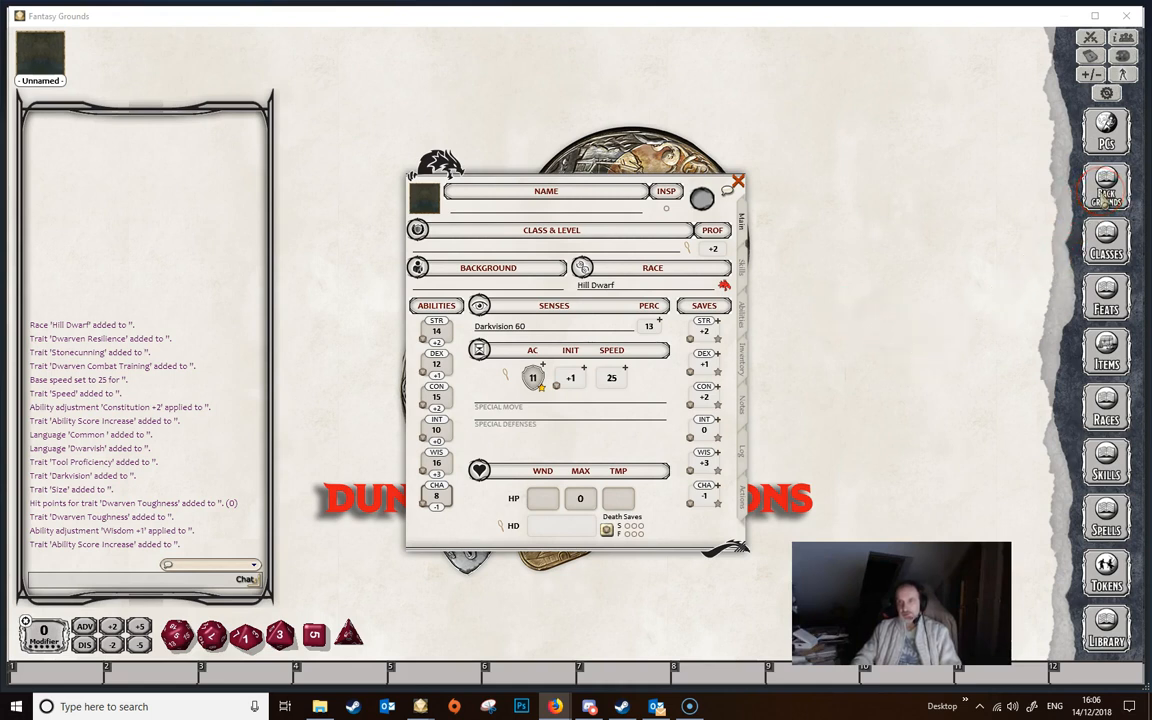
pyautogui.click(1106, 195)
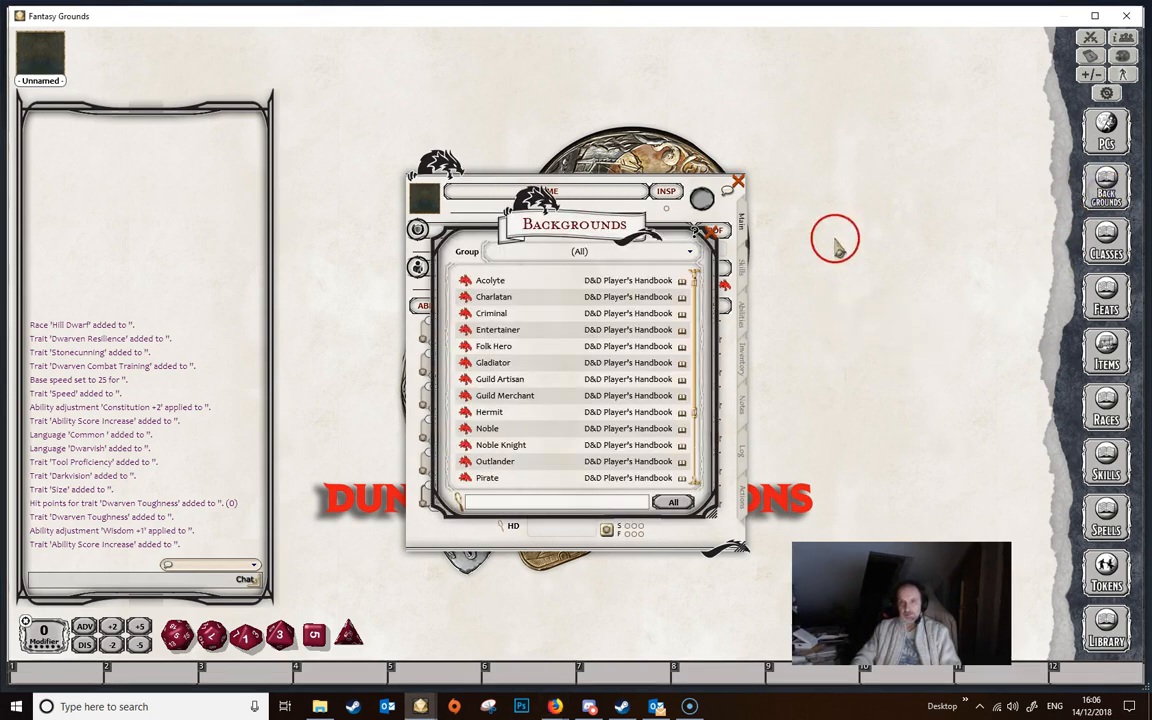
pyautogui.moveTo(594, 212); pyautogui.dragTo(952, 98)
pyautogui.scroll(-5, 913, 219)
pyautogui.scroll(5, 887, 330)
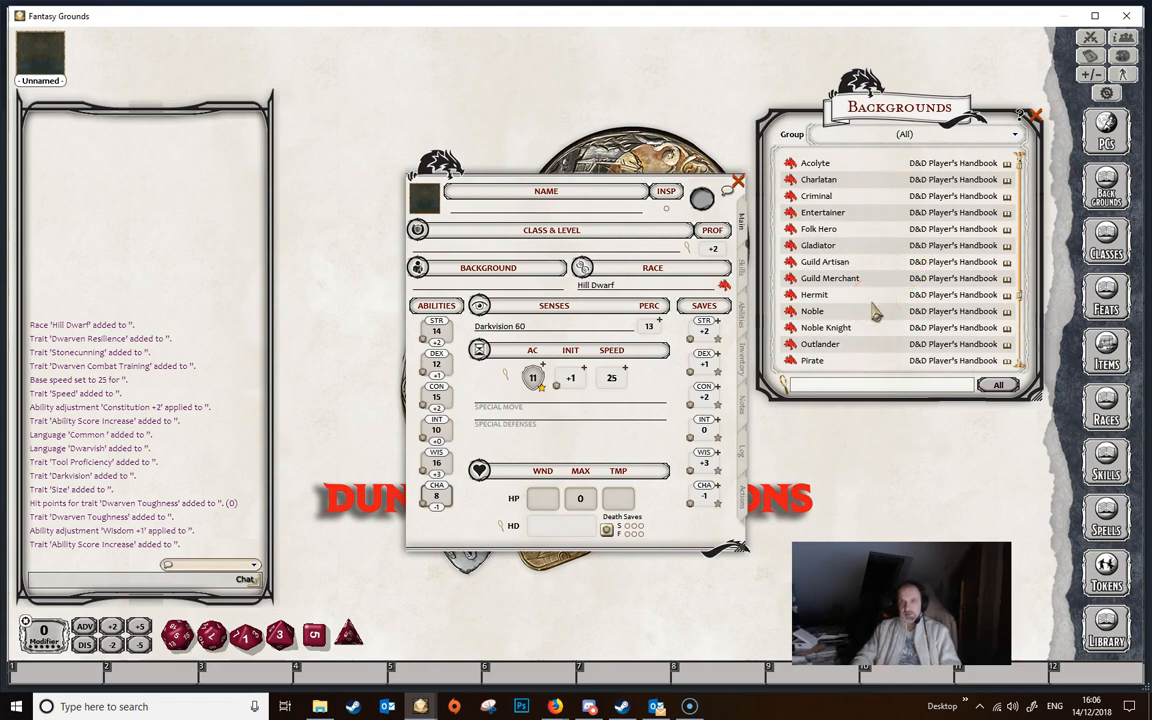
pyautogui.click(866, 263)
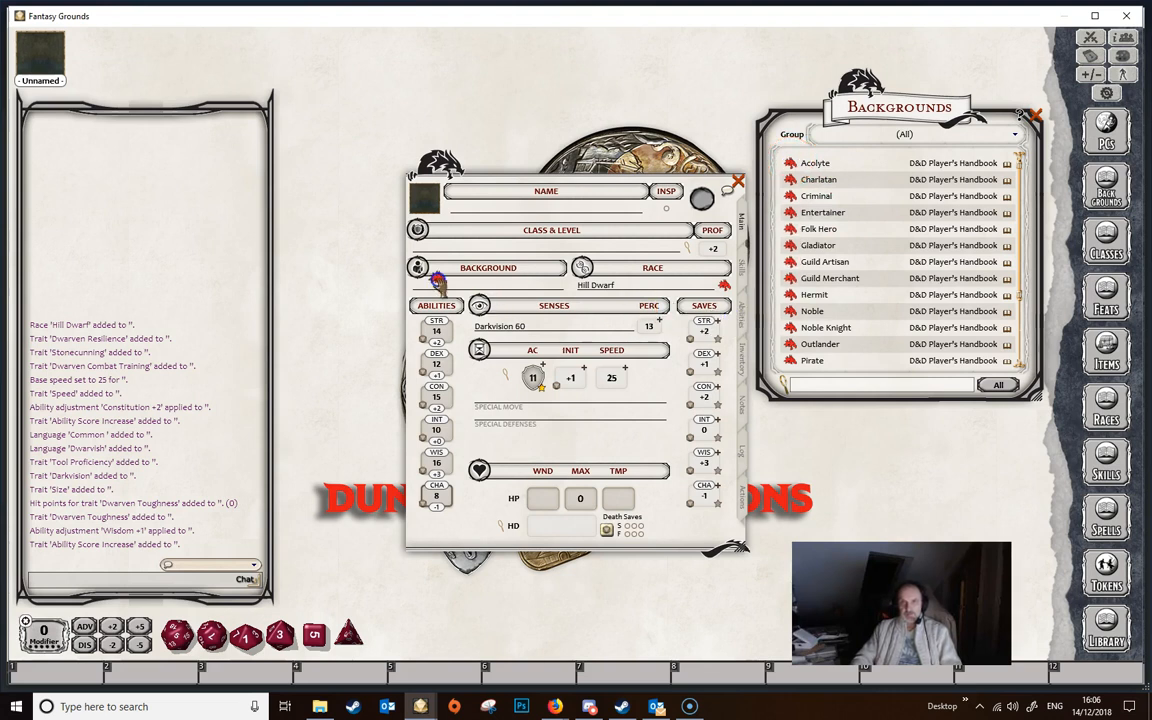
pyautogui.moveTo(436, 283); pyautogui.dragTo(437, 285)
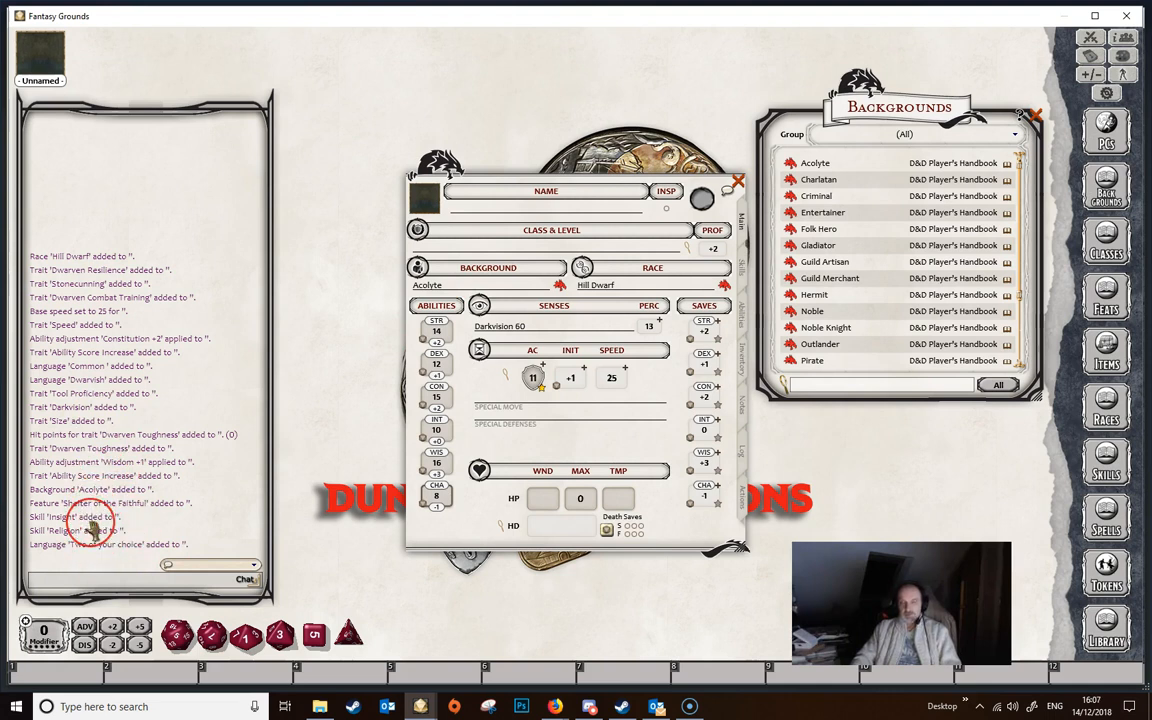
pyautogui.click(1036, 116)
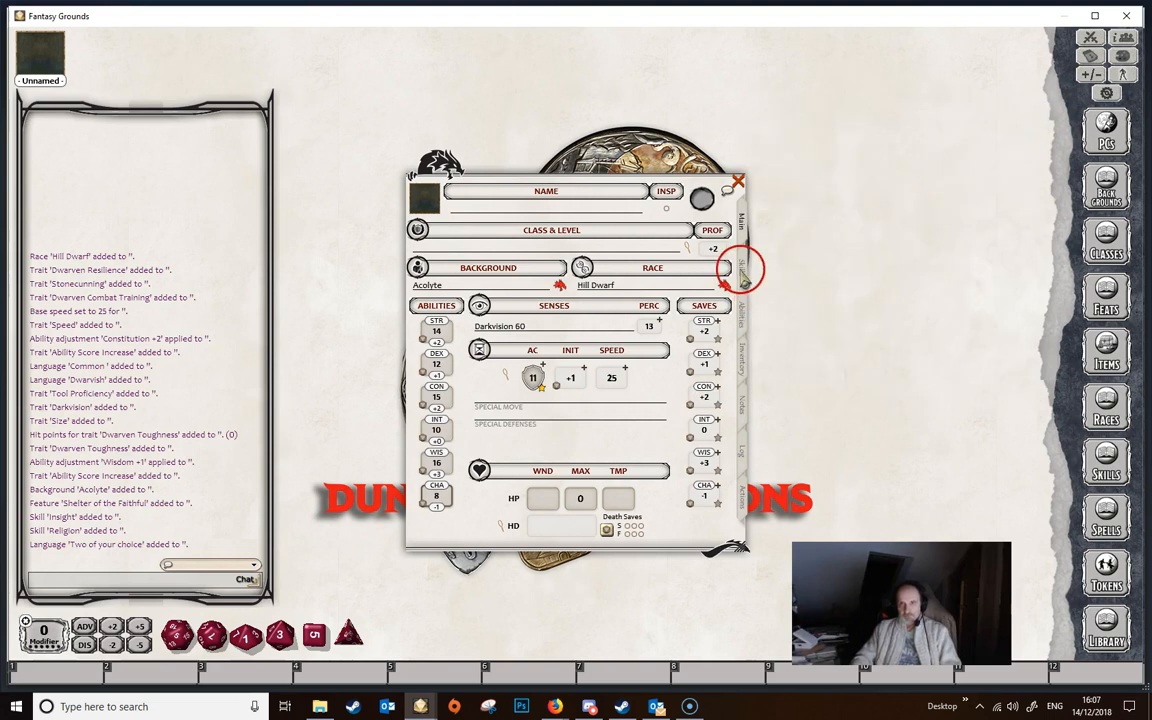
# Examine the proficiency marks, governing abilities and totals of the Insight and Religion skills on the character sheet
pyautogui.click(744, 266)
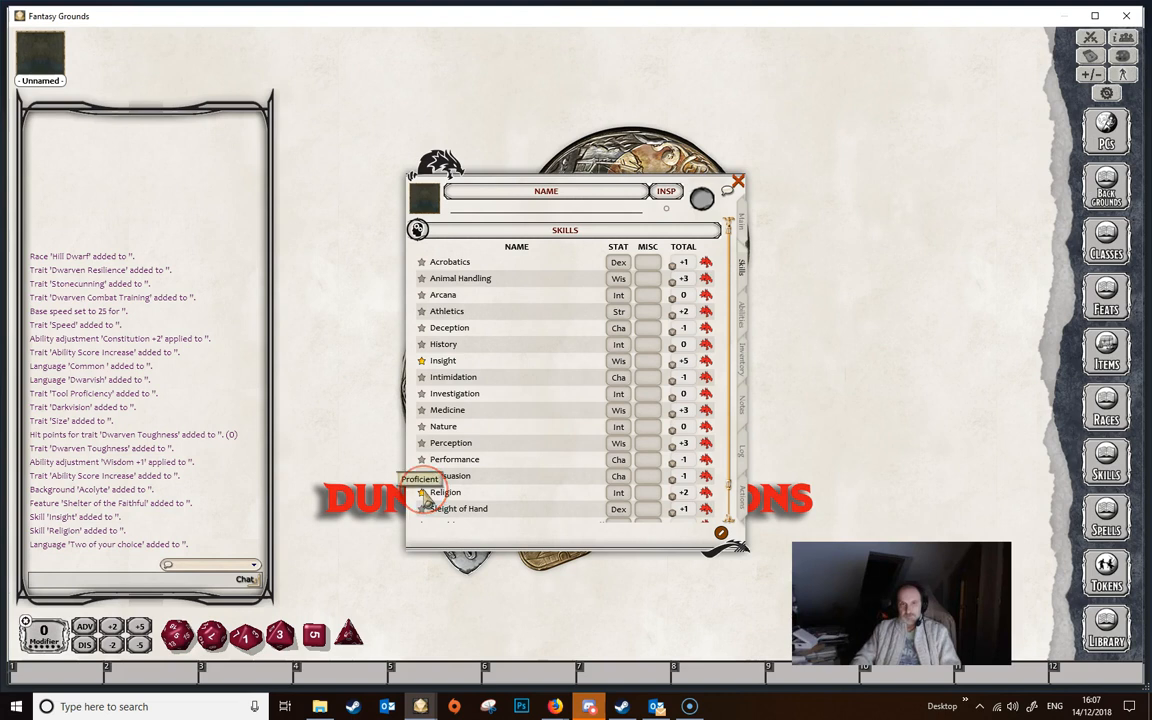
pyautogui.click(421, 492)
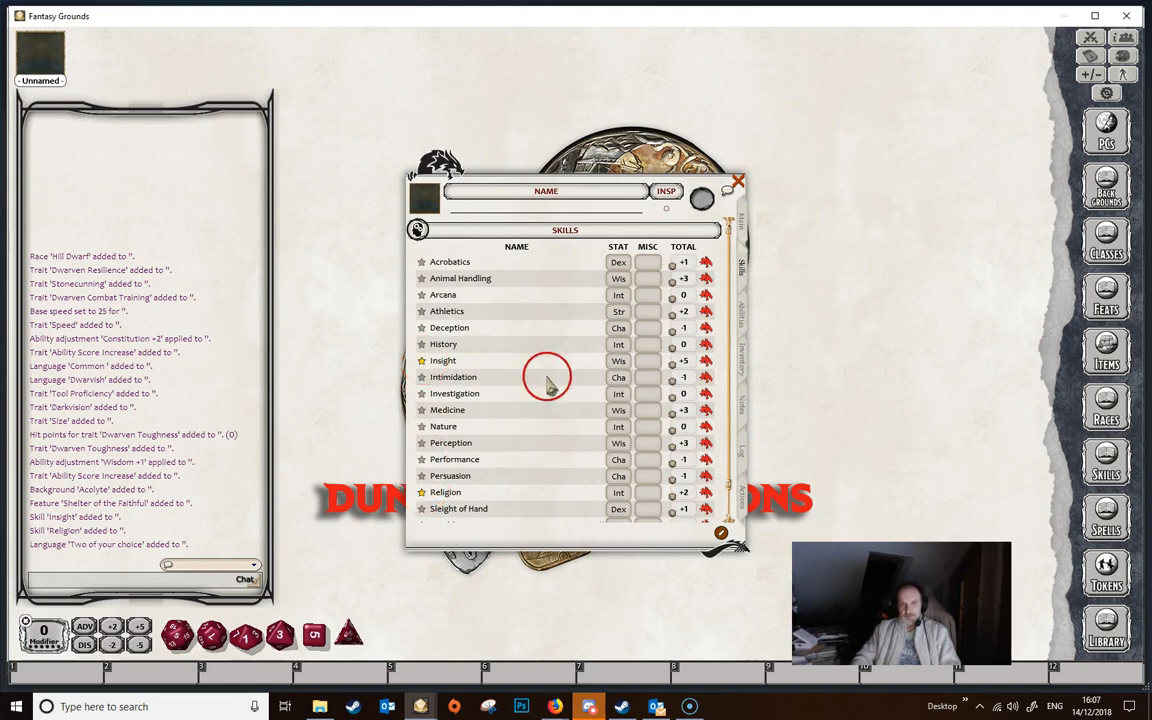
pyautogui.click(680, 367)
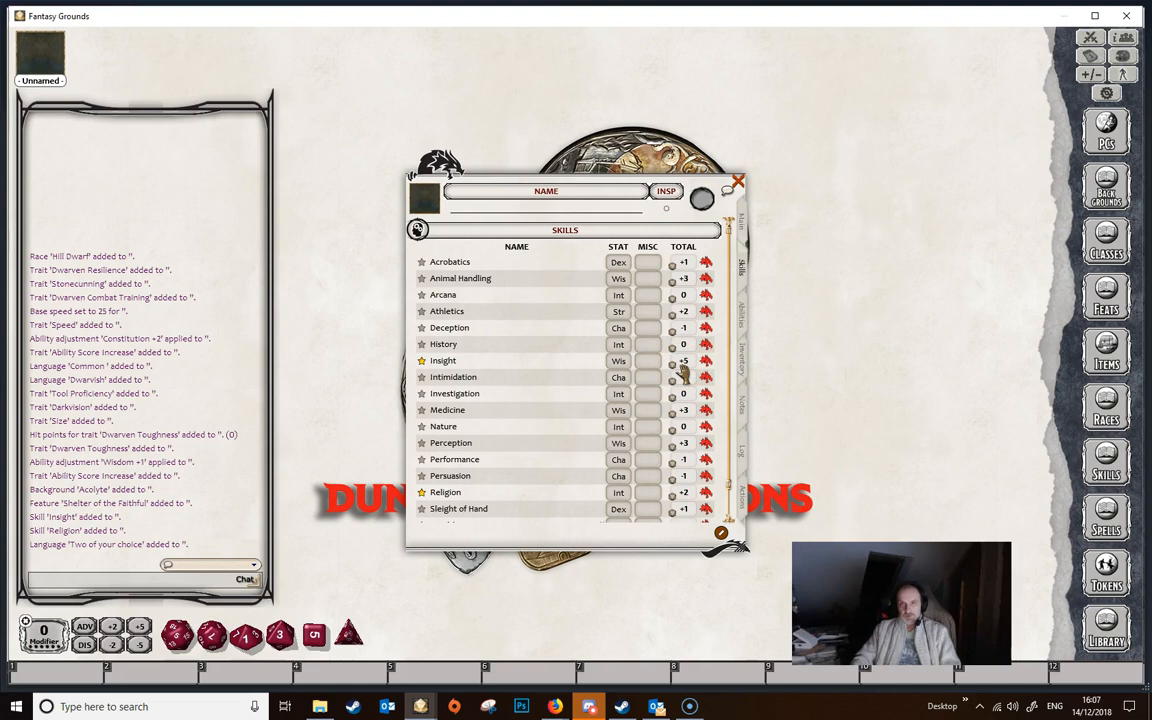
pyautogui.click(618, 366)
pyautogui.click(650, 367)
pyautogui.click(682, 367)
pyautogui.click(685, 360)
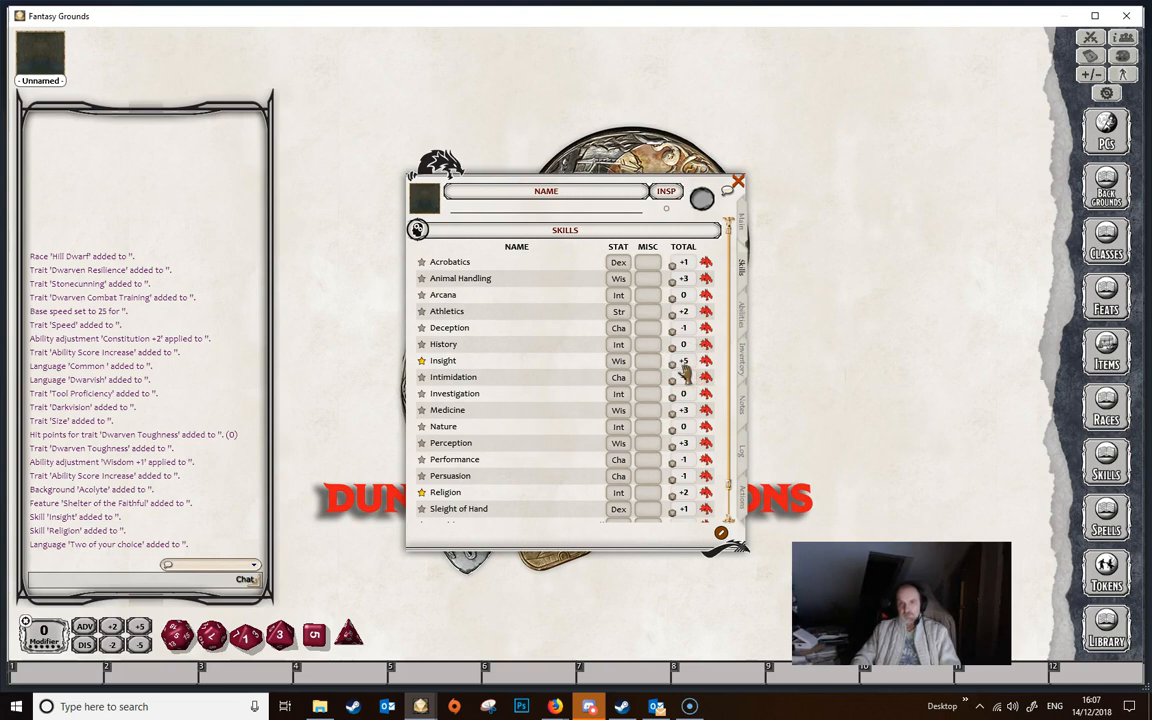
pyautogui.click(458, 488)
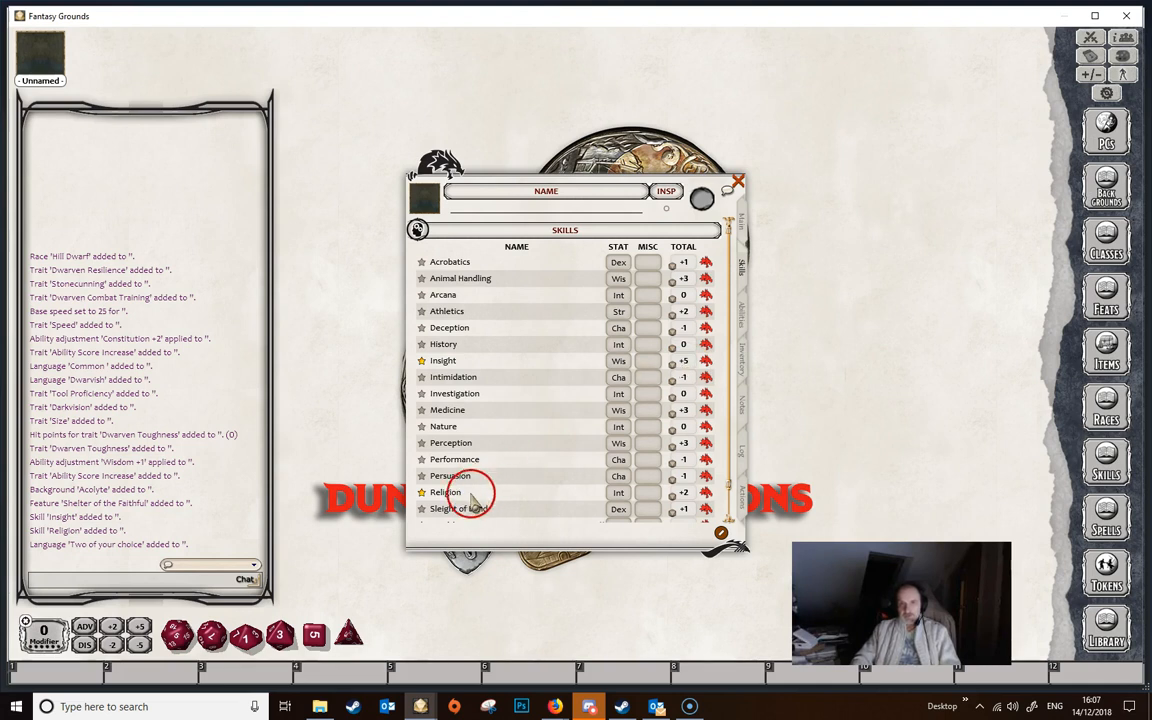
pyautogui.click(616, 496)
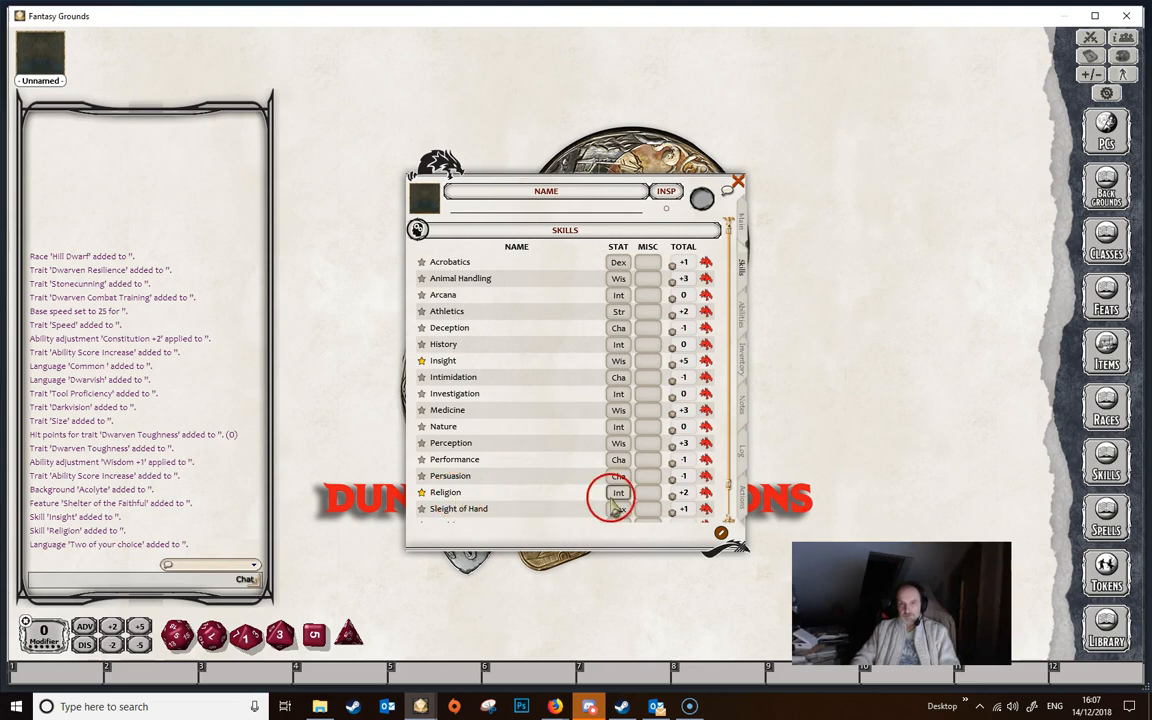
pyautogui.click(675, 495)
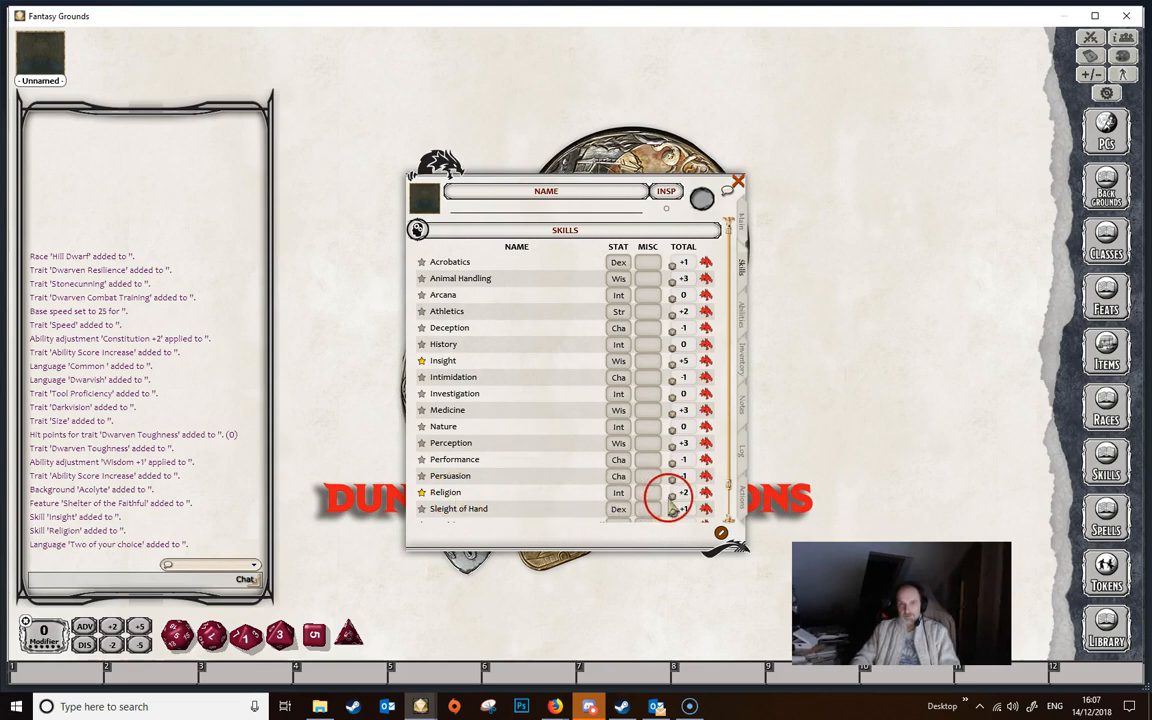
pyautogui.click(690, 502)
pyautogui.moveTo(641, 502)
pyautogui.mouseDown()
pyautogui.moveTo(458, 492)
pyautogui.moveTo(567, 497)
pyautogui.moveTo(508, 498)
pyautogui.mouseUp()
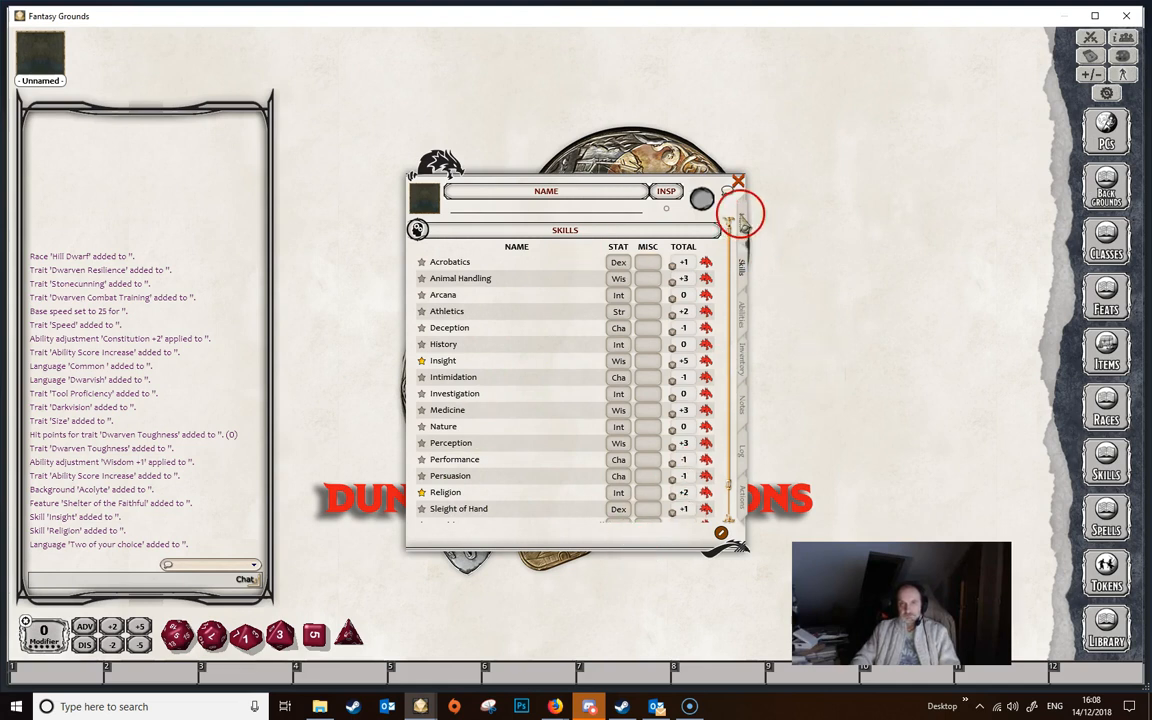
# Read the Shelter of the Faithful feature description among the character's abilities and close it
pyautogui.click(741, 217)
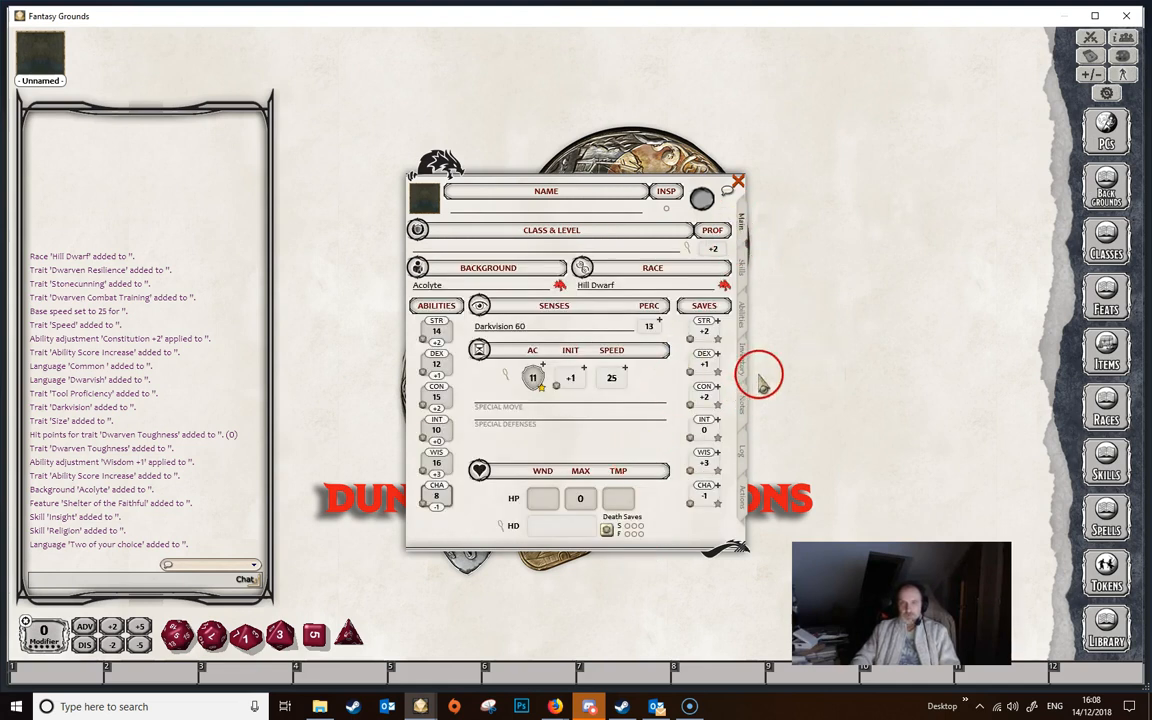
pyautogui.click(741, 312)
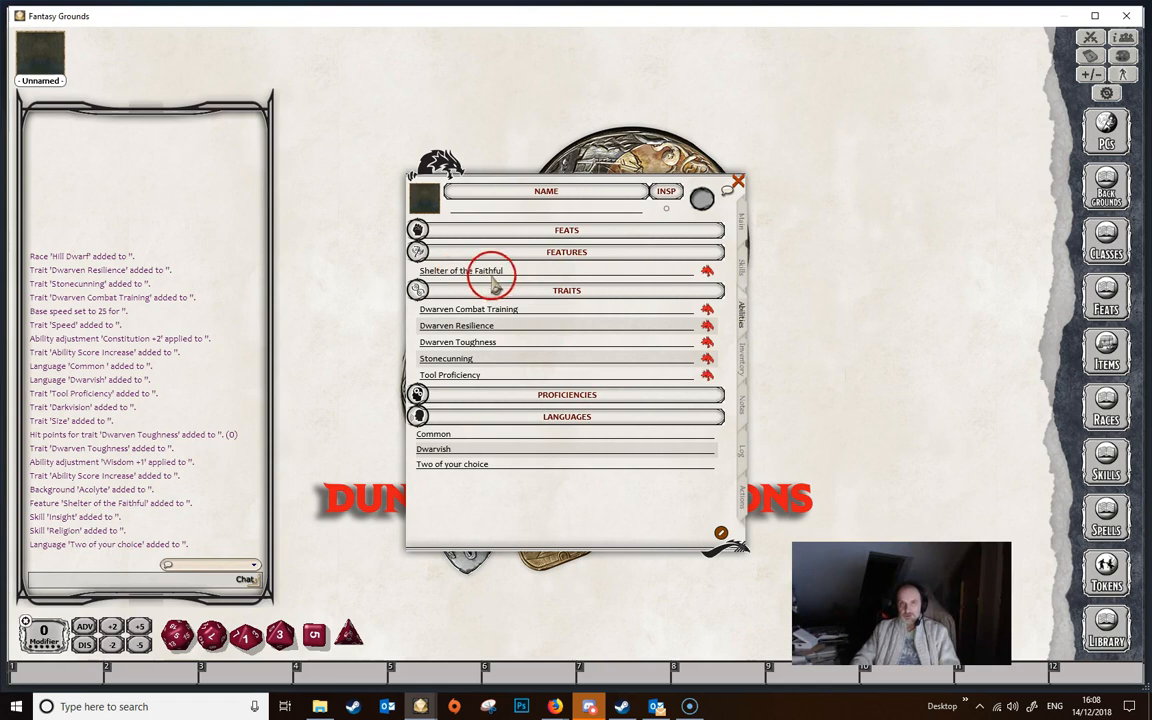
pyautogui.click(707, 270)
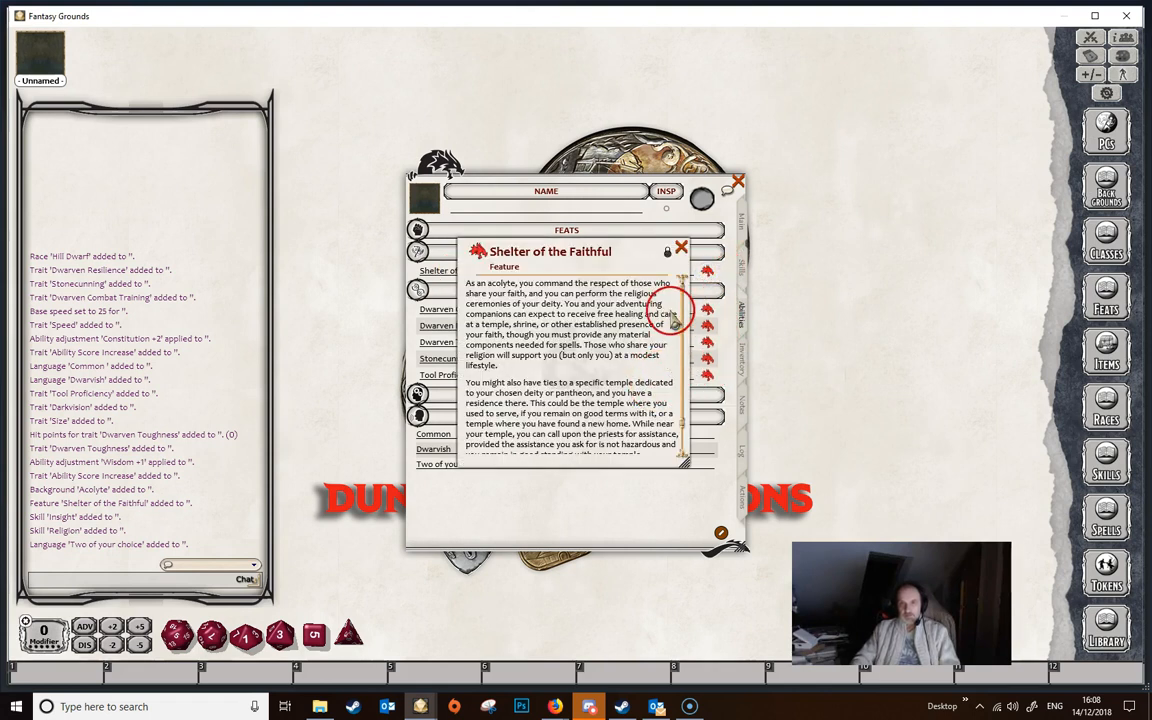
pyautogui.scroll(-1, 617, 340)
pyautogui.scroll(1, 620, 345)
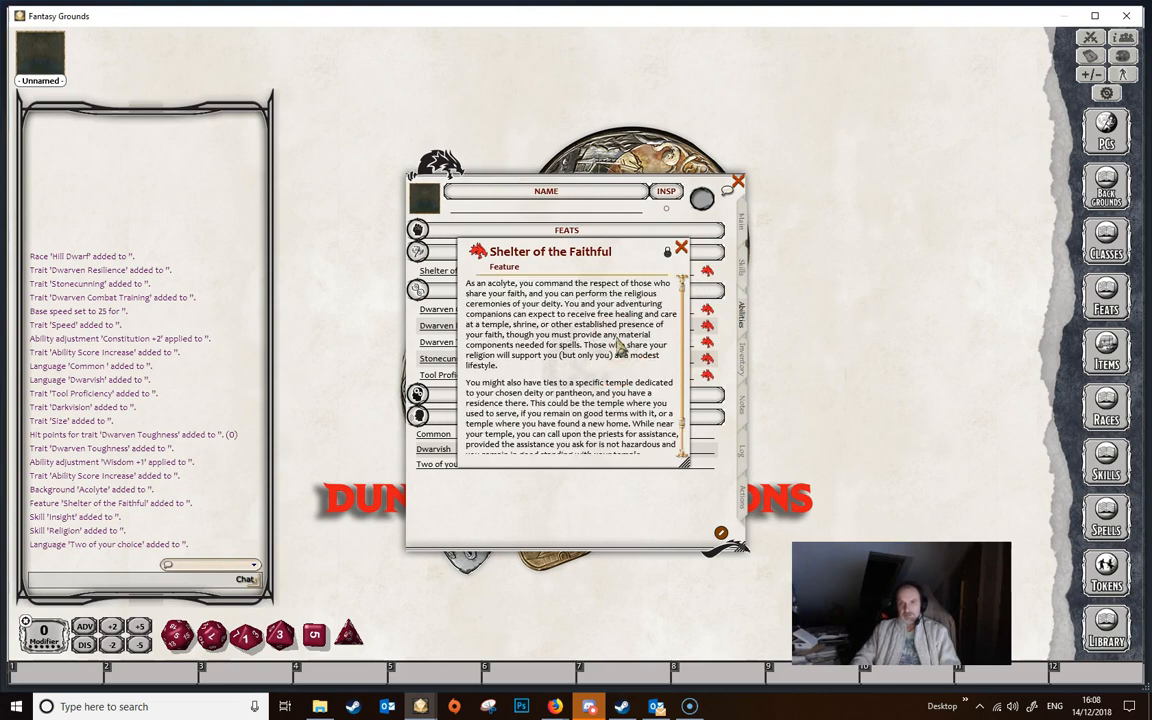
pyautogui.scroll(-1, 586, 345)
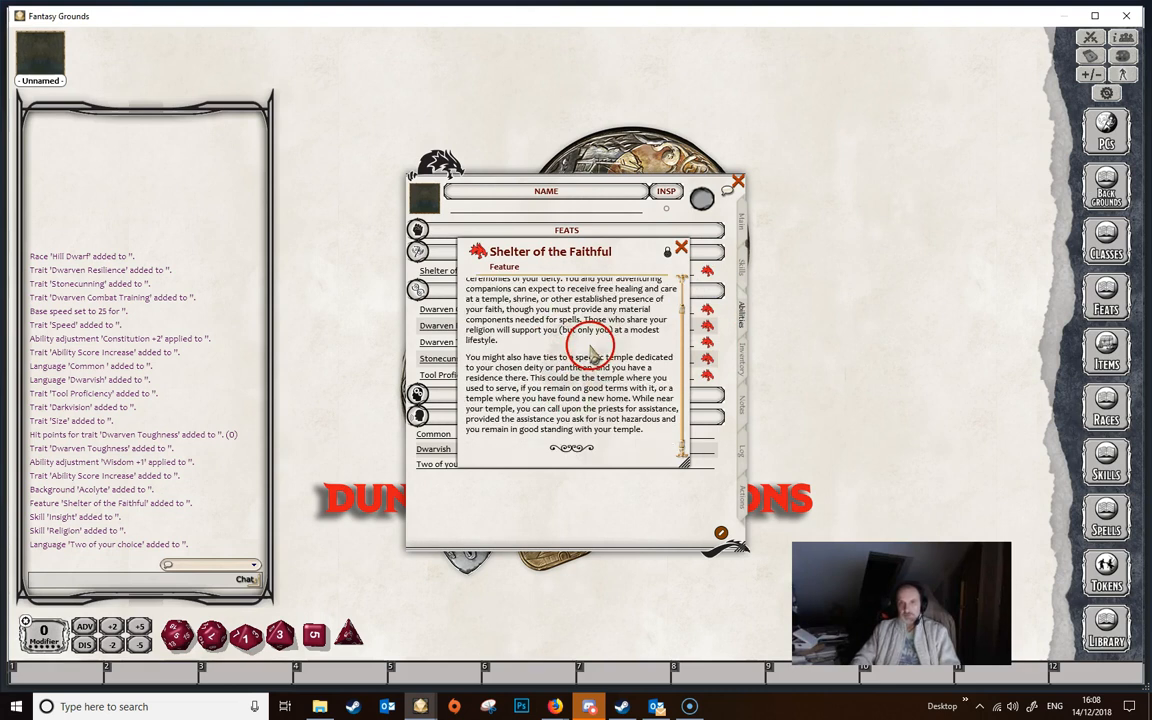
pyautogui.click(681, 248)
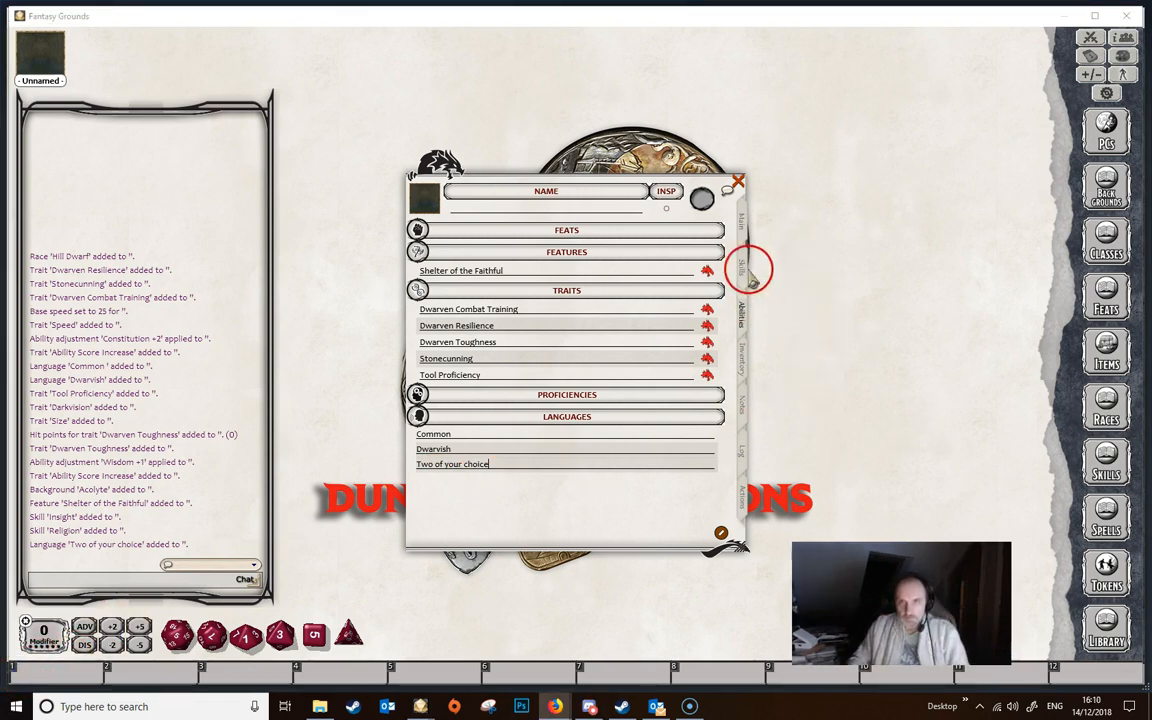
# Place the classes list beside the character sheet and assign the Player's Handbook Cleric class to the character
pyautogui.click(746, 240)
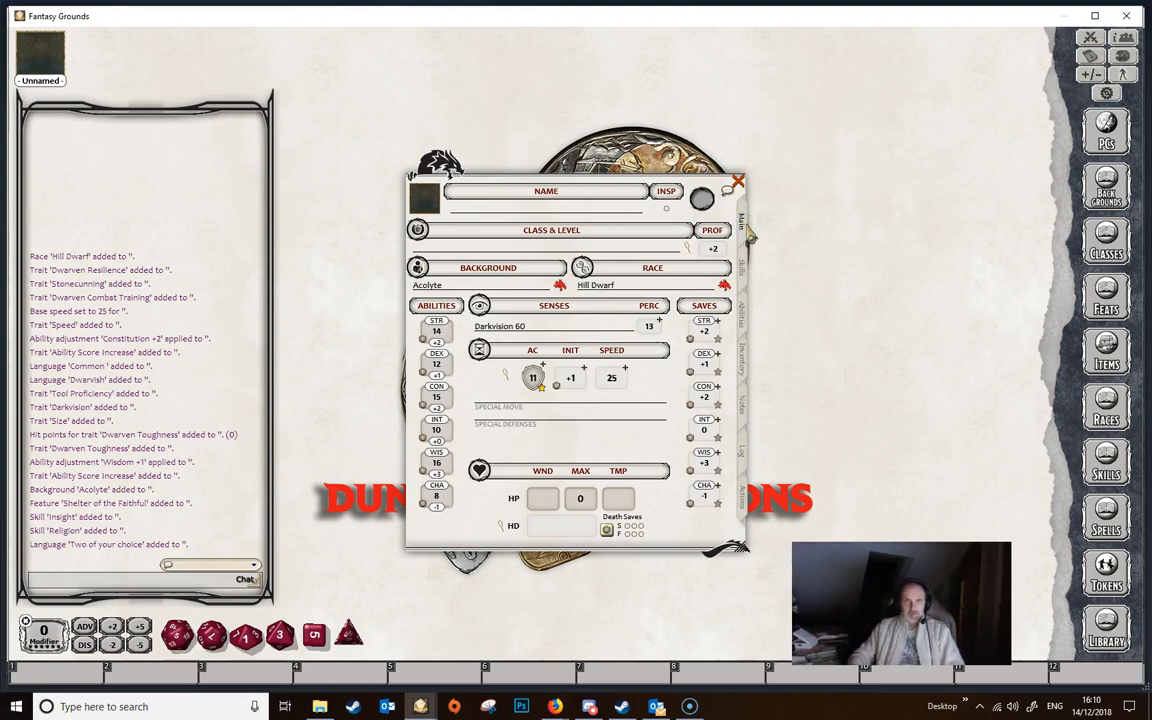
pyautogui.click(1106, 254)
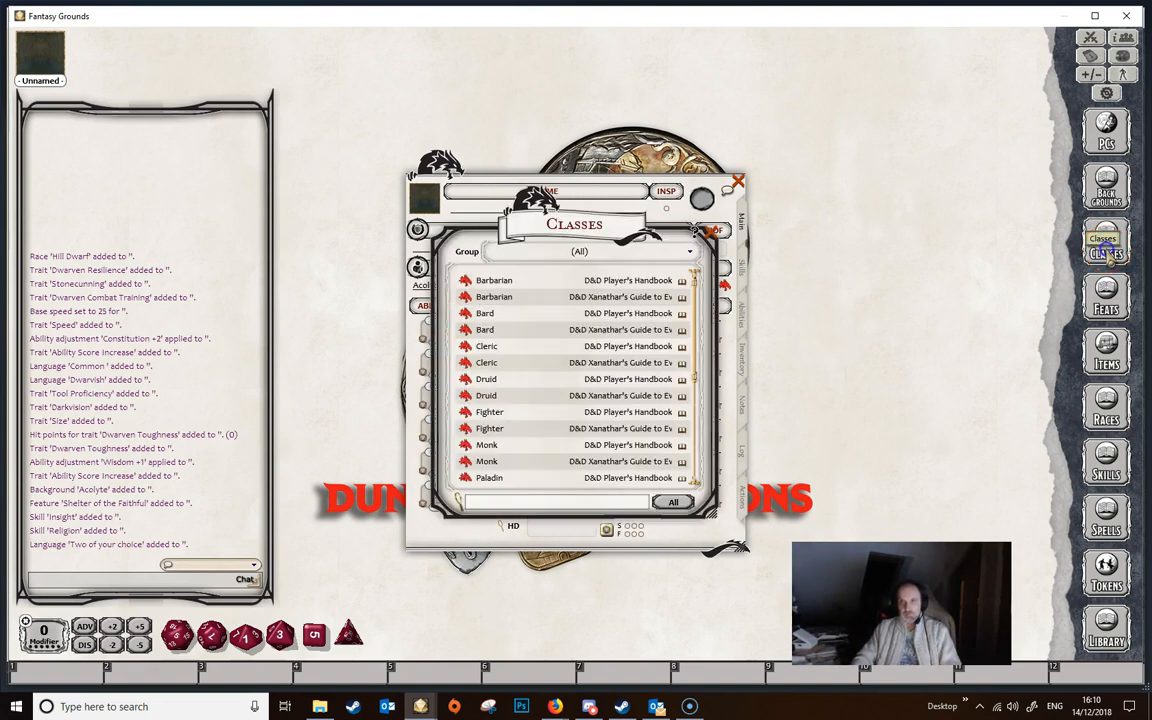
pyautogui.moveTo(600, 229); pyautogui.dragTo(930, 118)
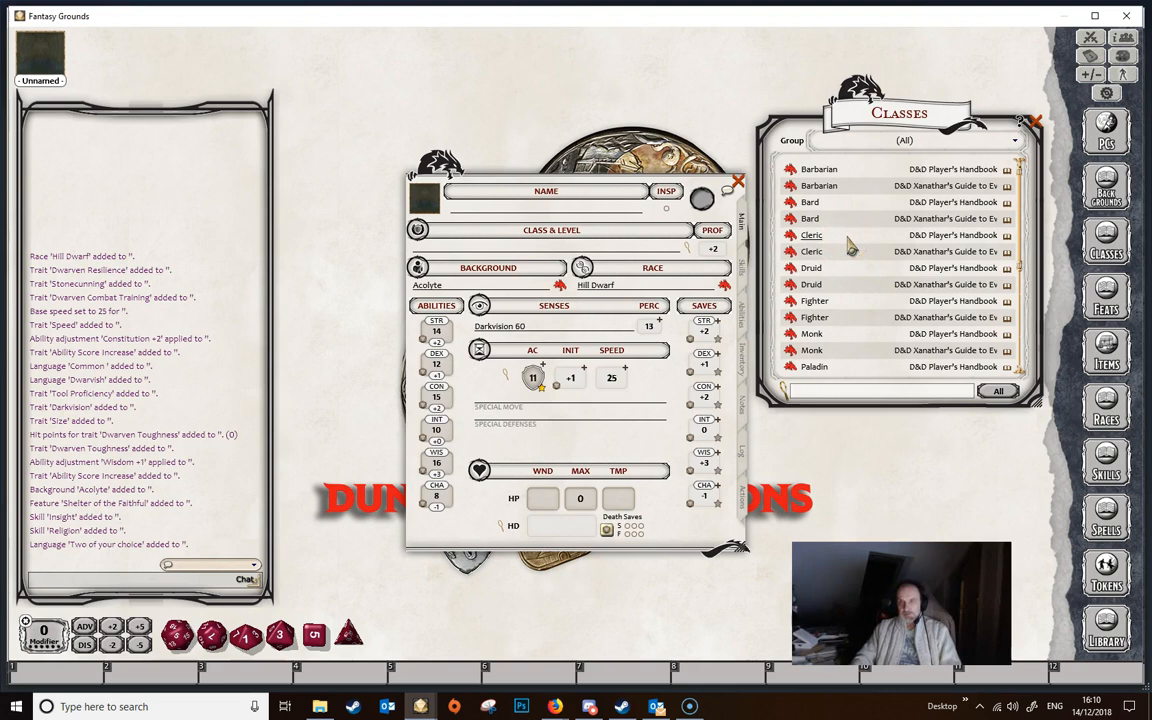
pyautogui.moveTo(914, 120); pyautogui.dragTo(928, 145)
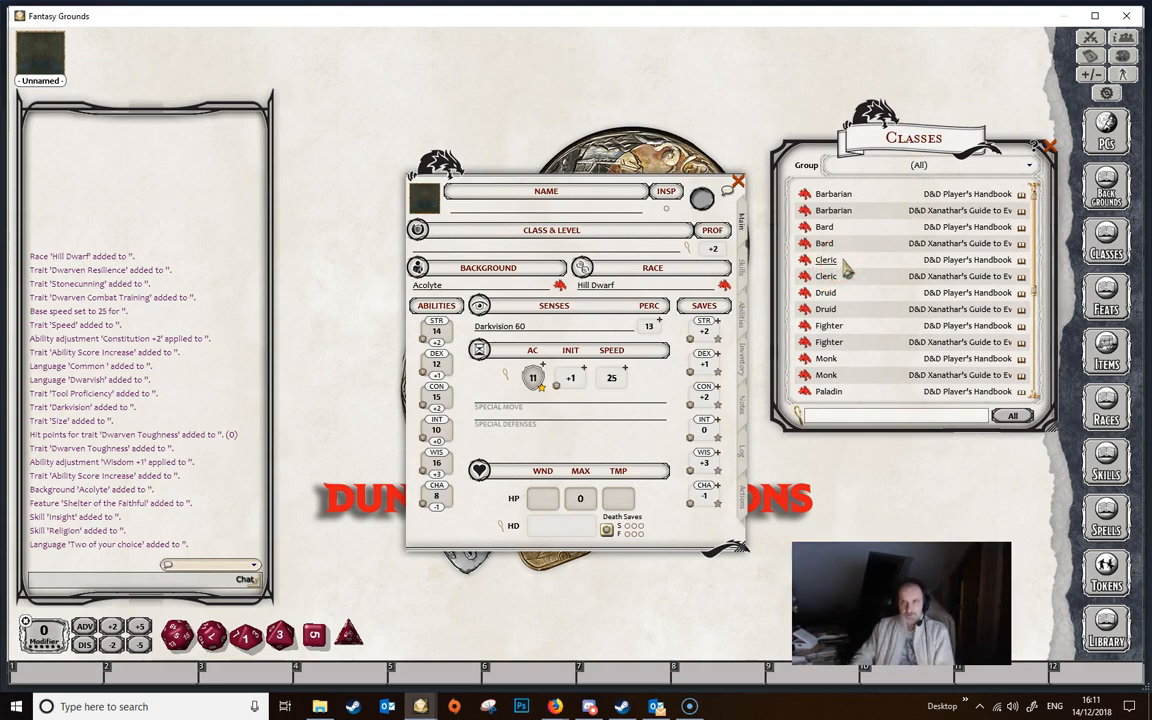
pyautogui.click(880, 260)
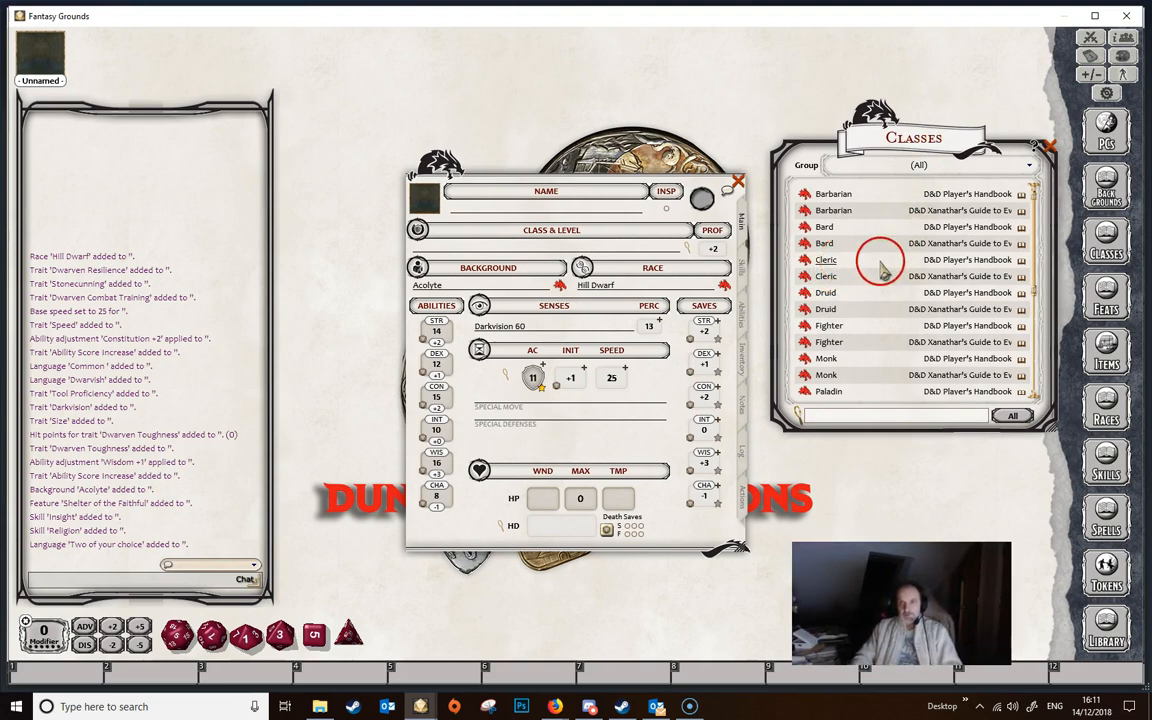
pyautogui.moveTo(804, 262); pyautogui.dragTo(446, 250)
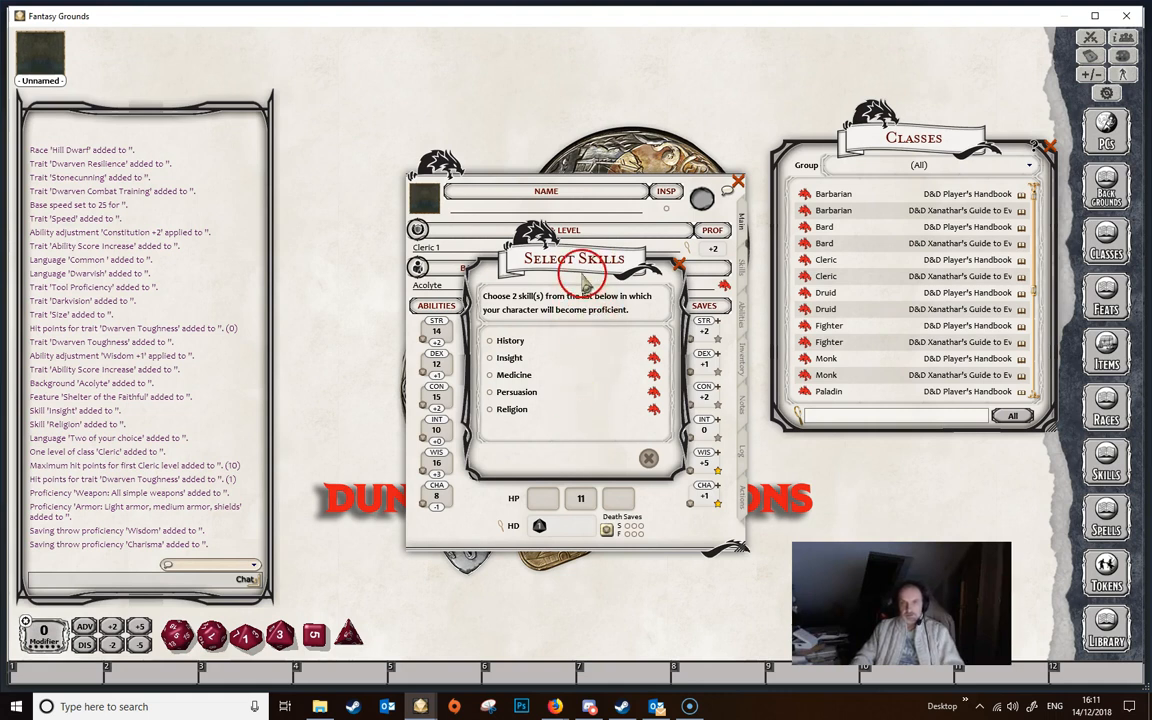
# Choose History and Medicine as the Cleric's two skill proficiencies, with the character's skills list shown alongside, and confirm the selection
pyautogui.moveTo(580, 258); pyautogui.dragTo(889, 260)
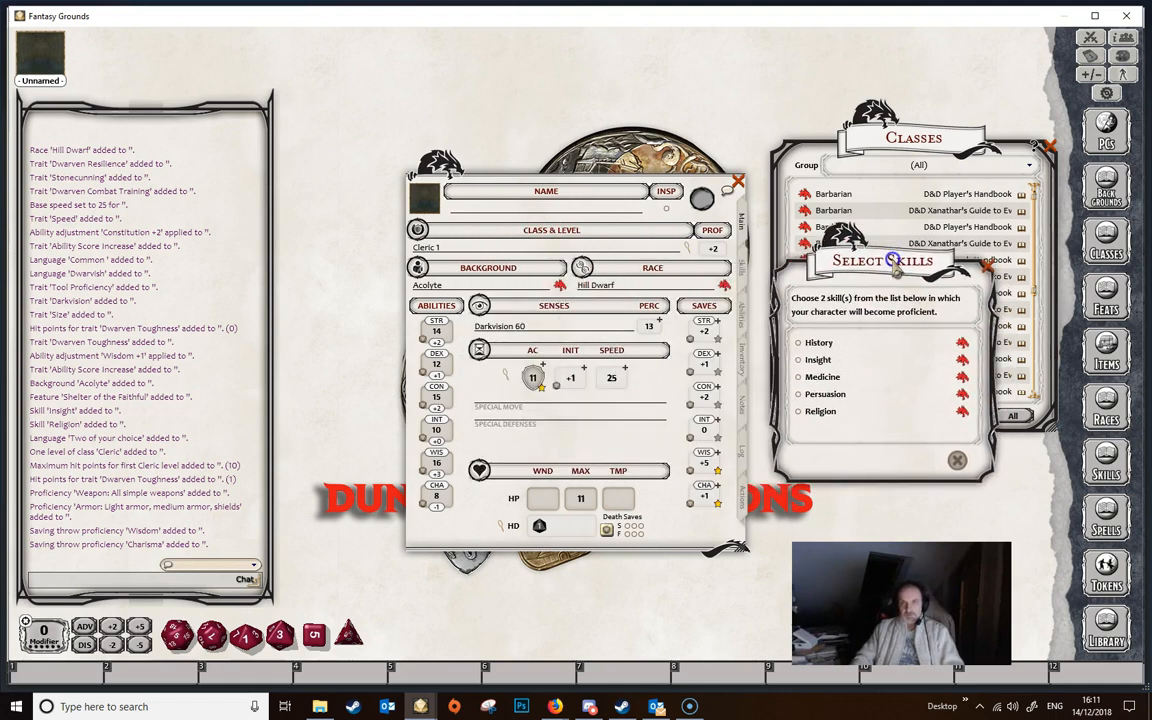
pyautogui.click(742, 282)
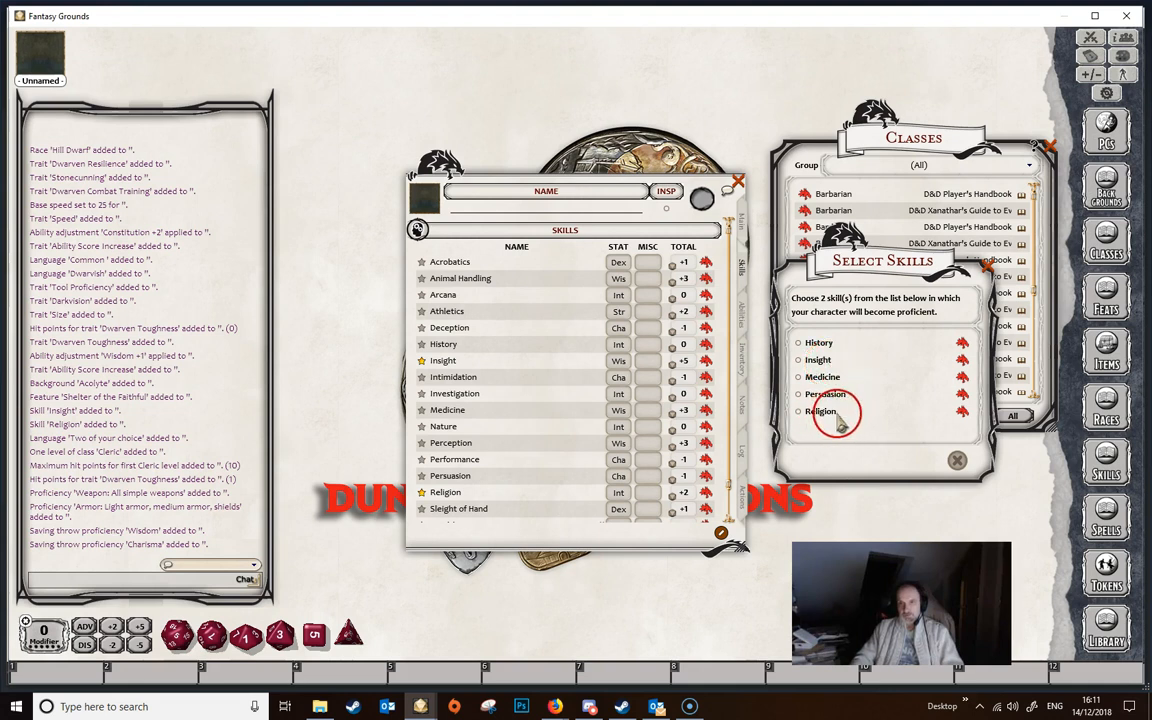
pyautogui.click(799, 343)
pyautogui.click(799, 377)
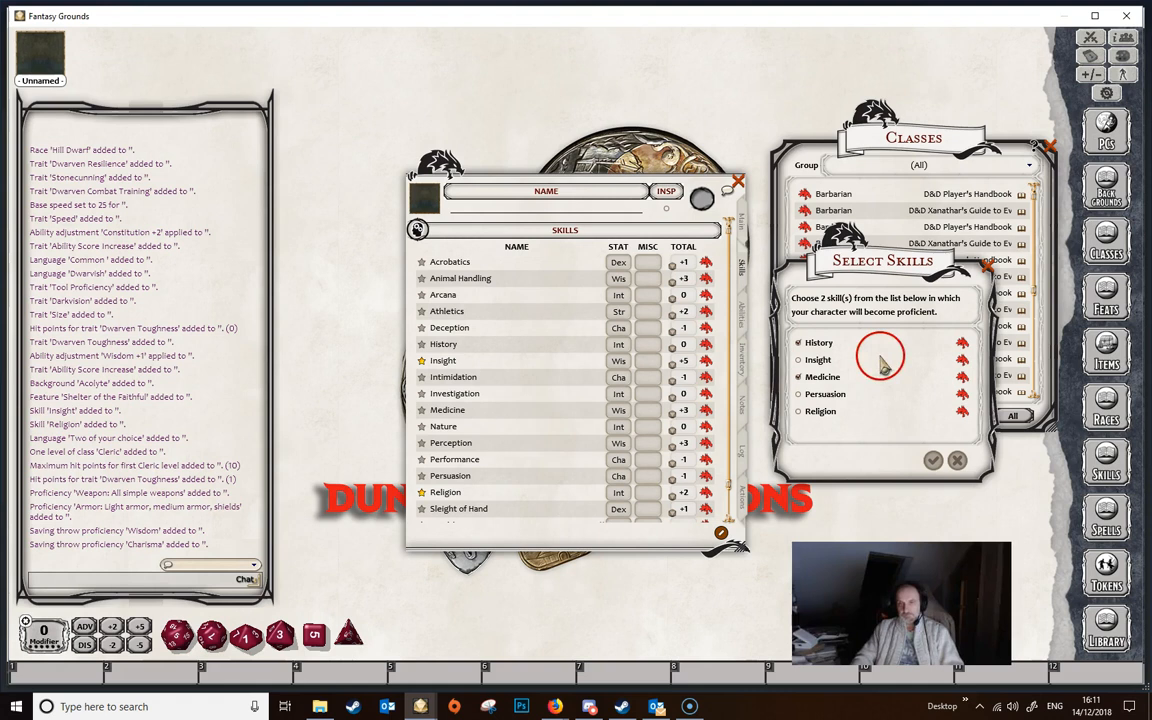
pyautogui.click(933, 463)
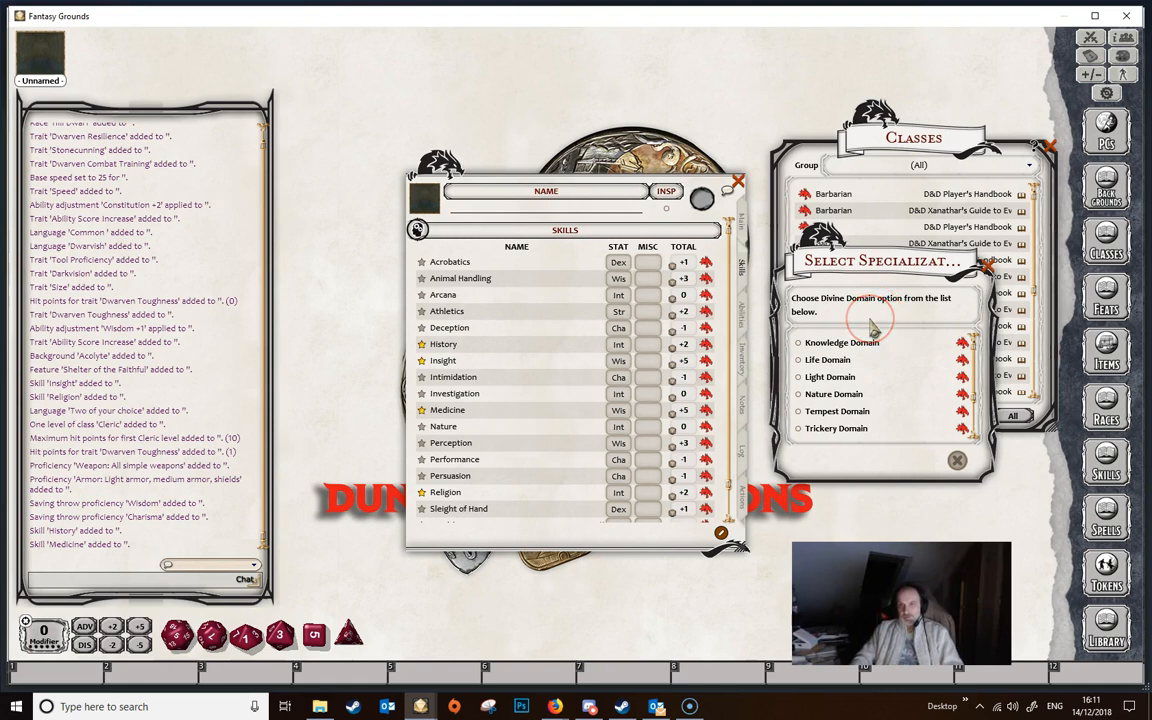
# Review the available divine domains, choose War Domain as the Cleric's specialization, and confirm the selection
pyautogui.scroll(-3, 875, 340)
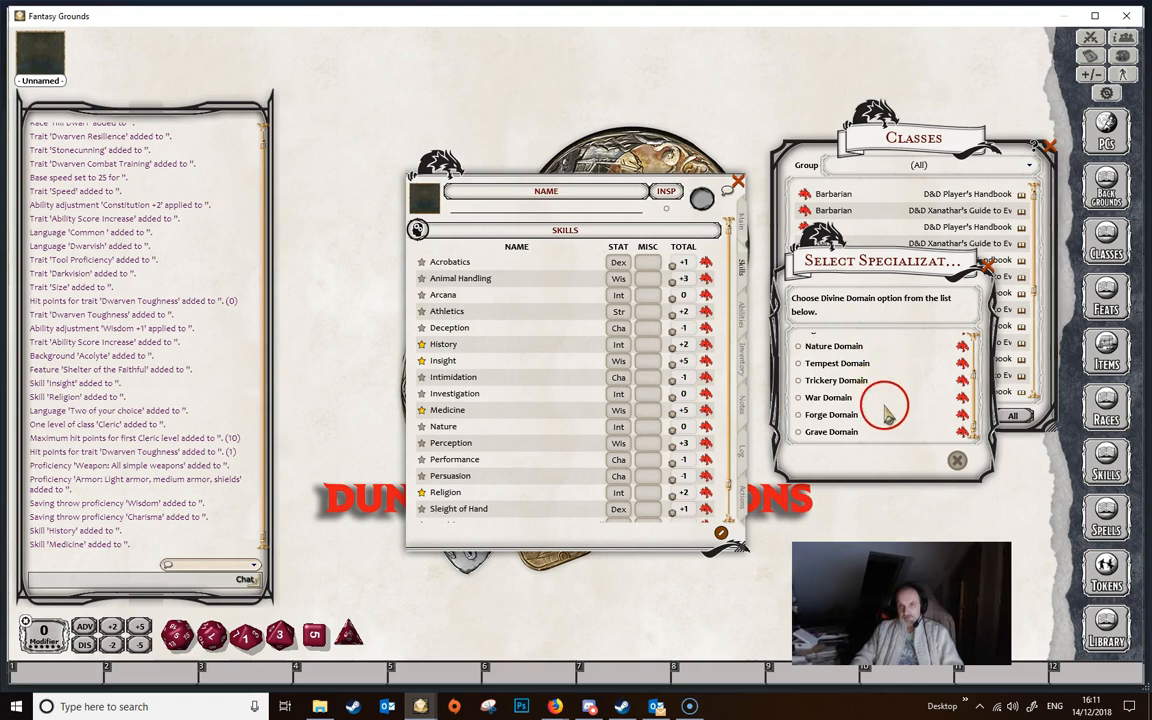
pyautogui.scroll(3, 887, 394)
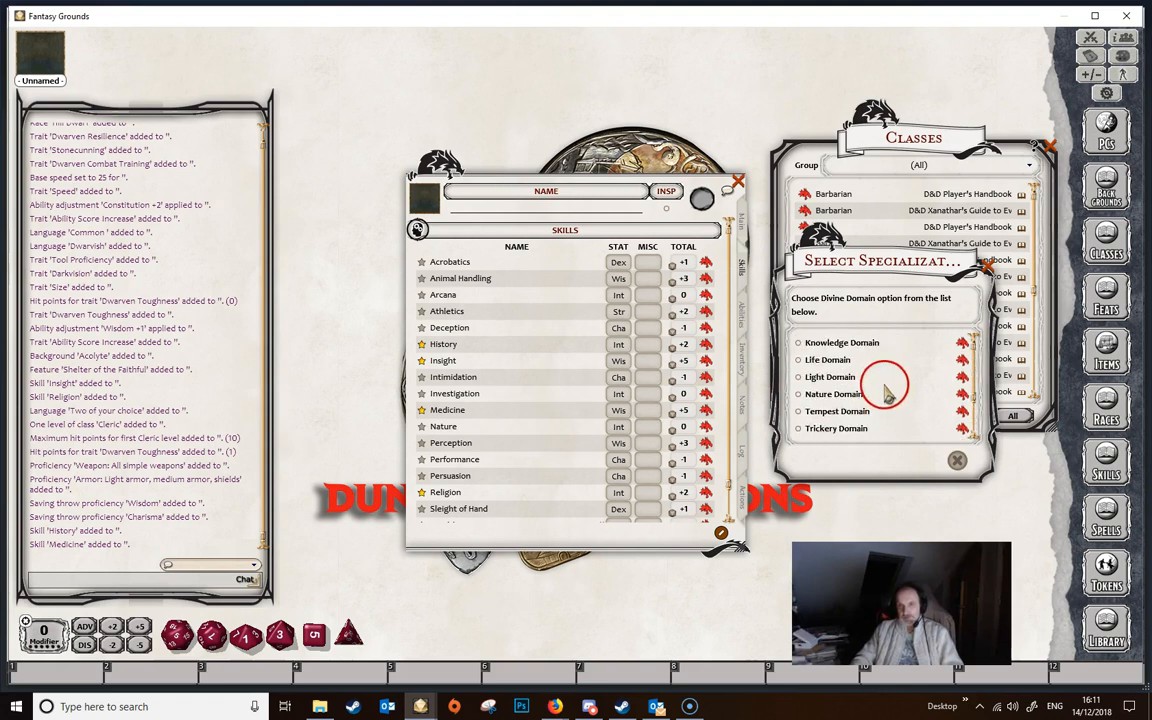
pyautogui.scroll(-3, 872, 357)
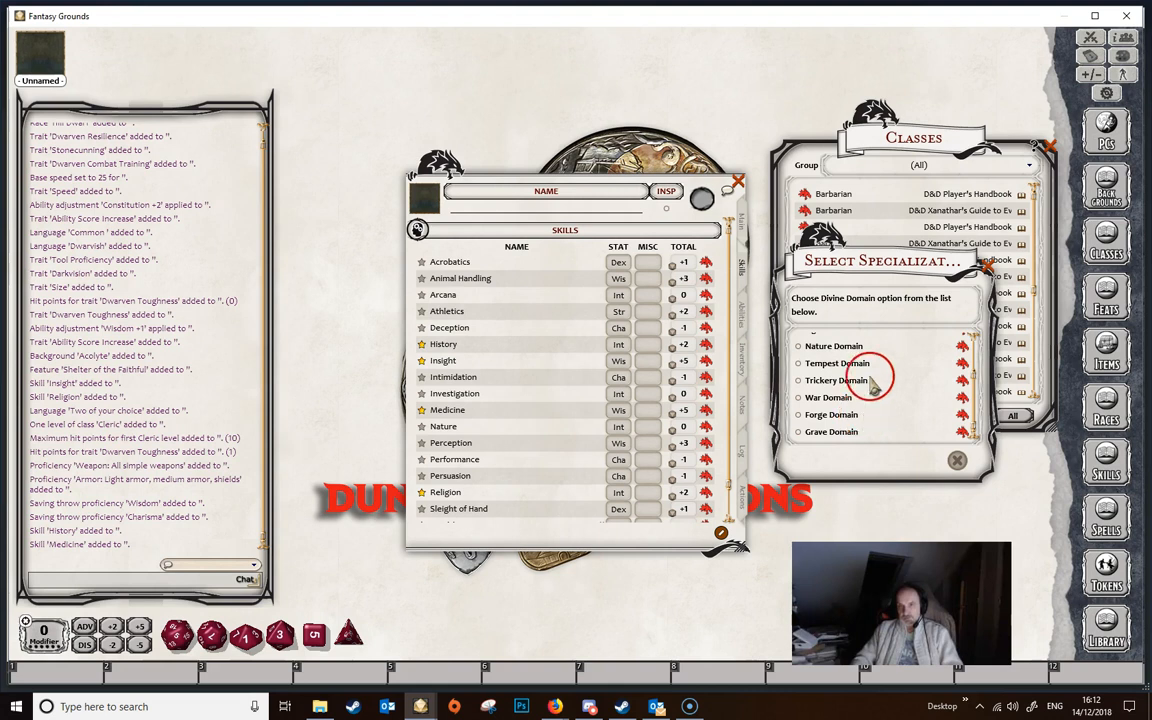
pyautogui.scroll(3, 876, 425)
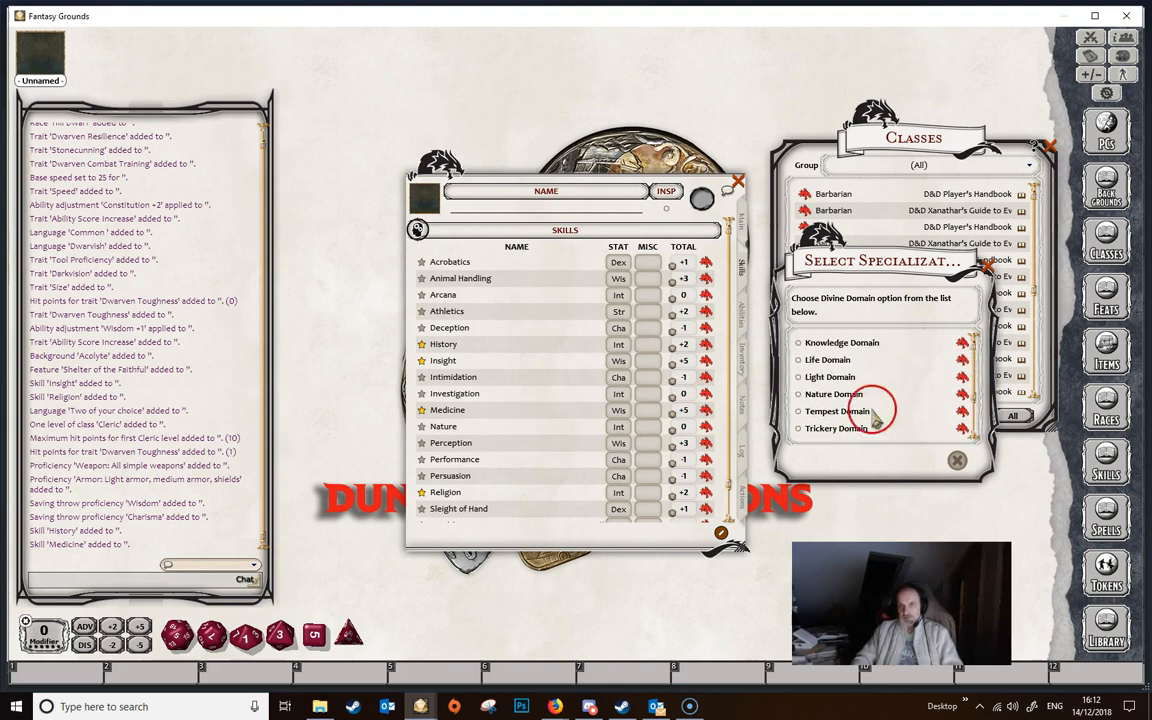
pyautogui.scroll(-3, 876, 415)
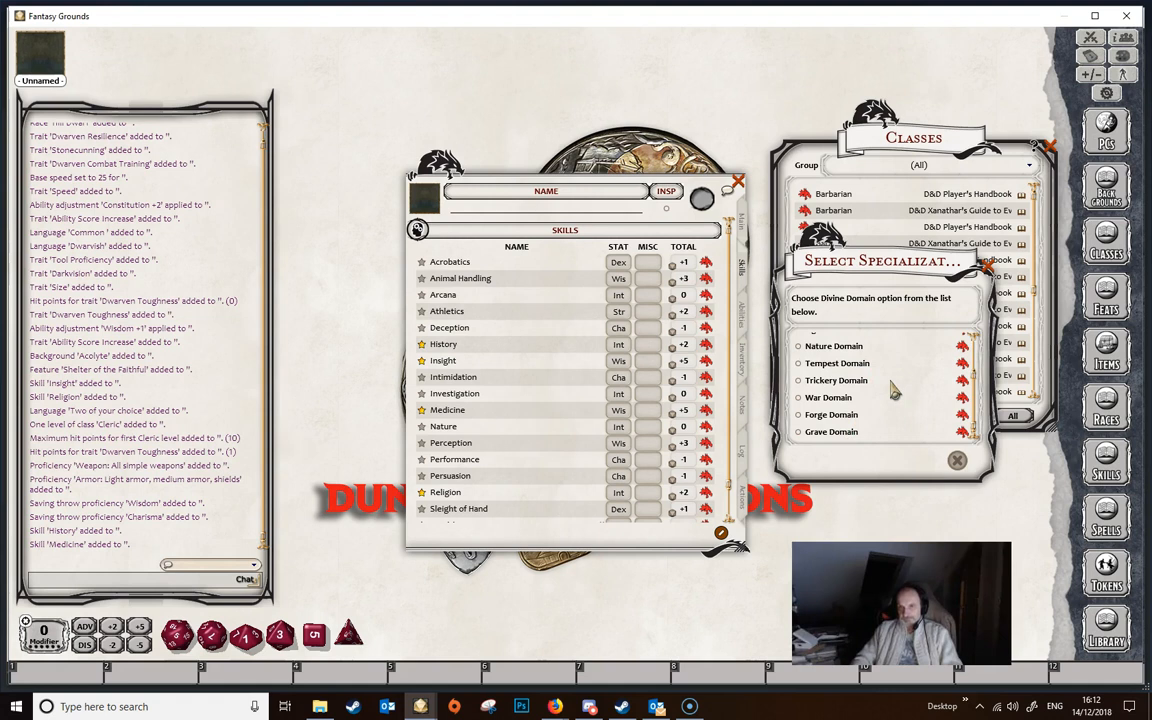
pyautogui.scroll(3, 893, 391)
pyautogui.scroll(-2, 892, 388)
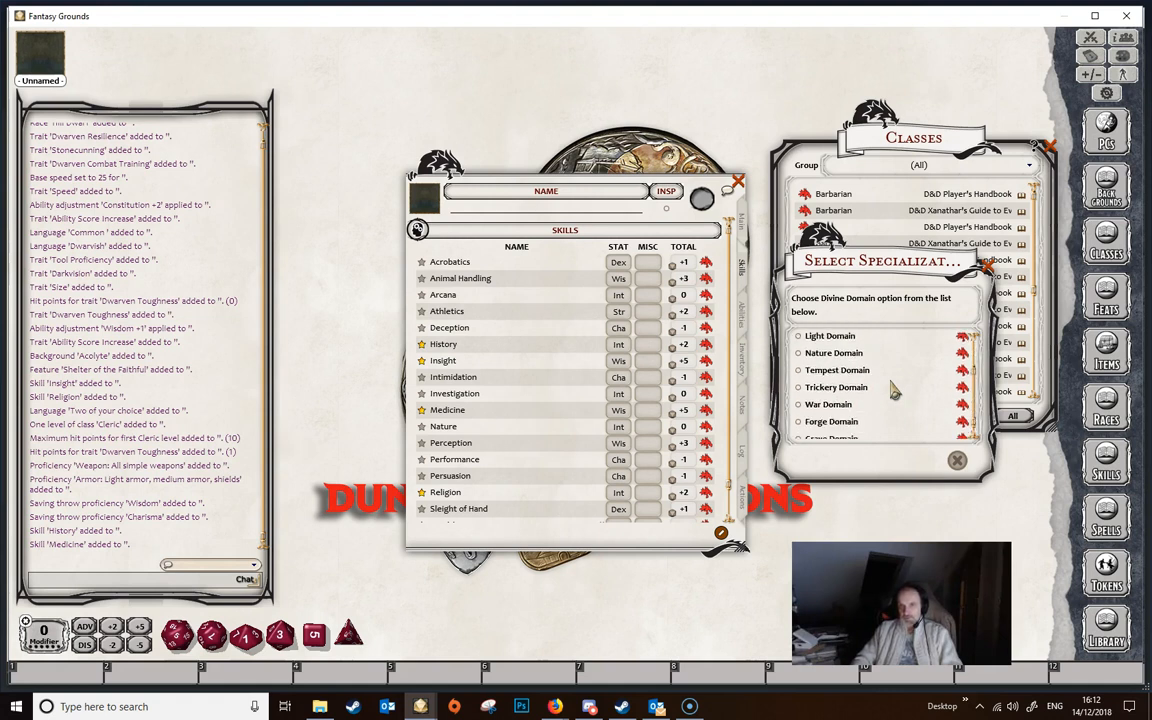
pyautogui.click(815, 404)
pyautogui.click(931, 459)
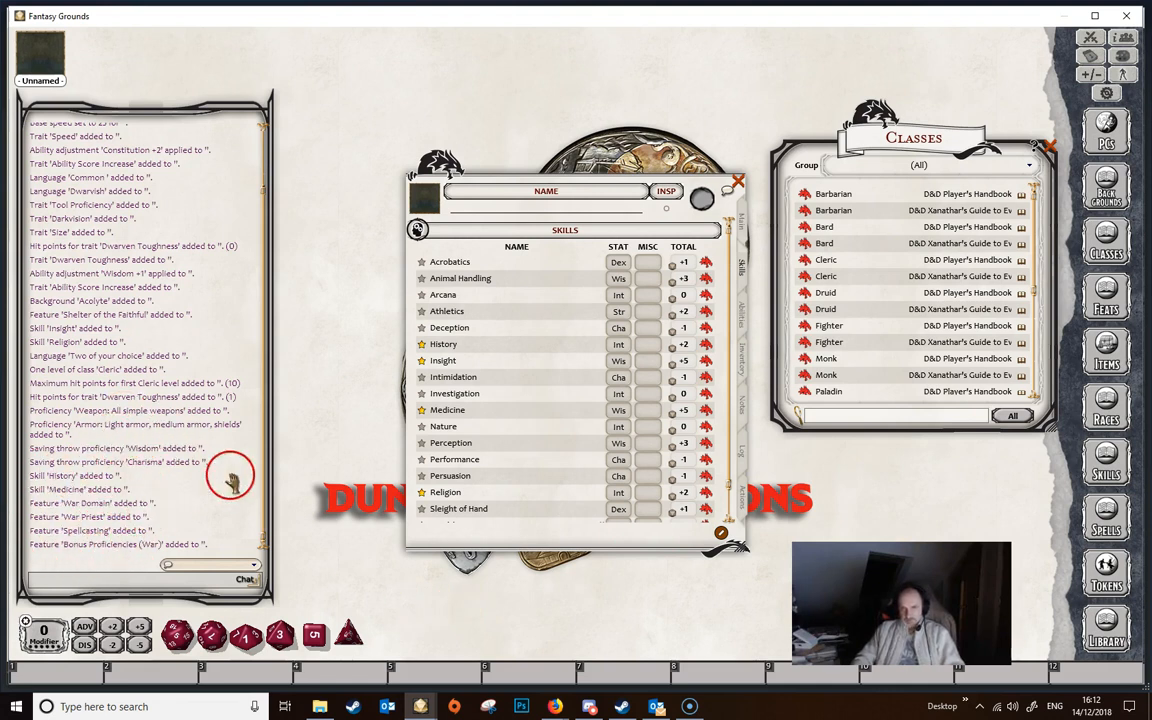
# Read the War Domain feature description among the character's abilities, close it, and return to the main character statistics
pyautogui.click(741, 220)
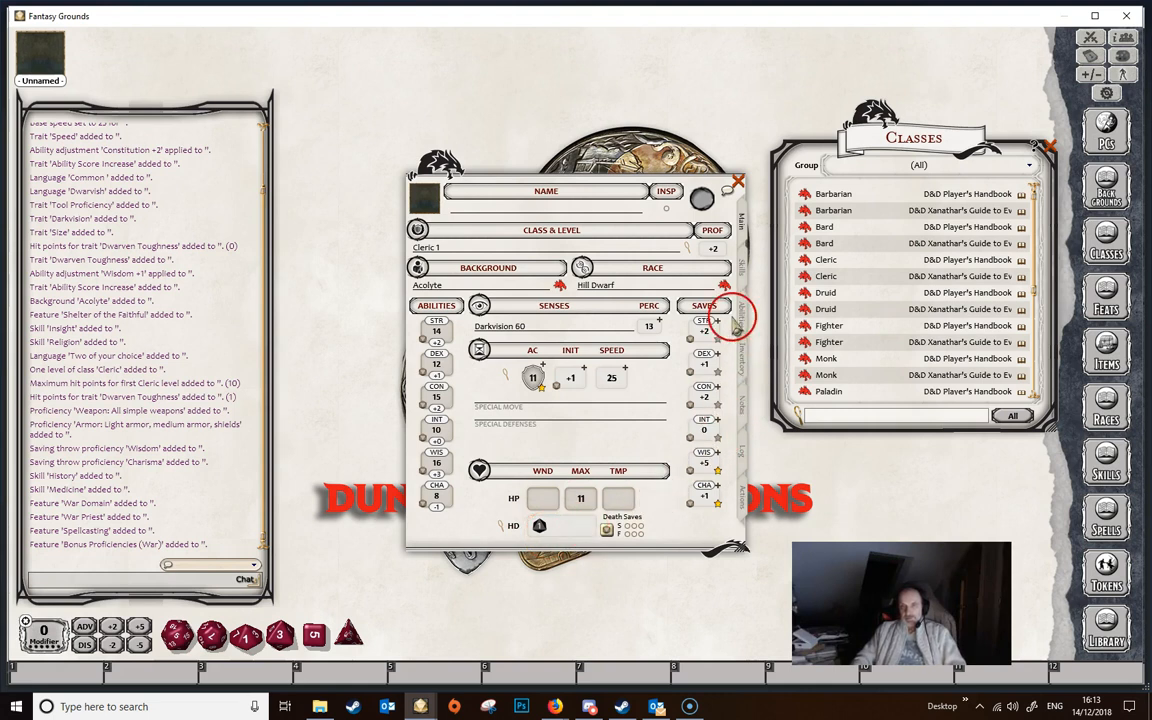
pyautogui.click(741, 310)
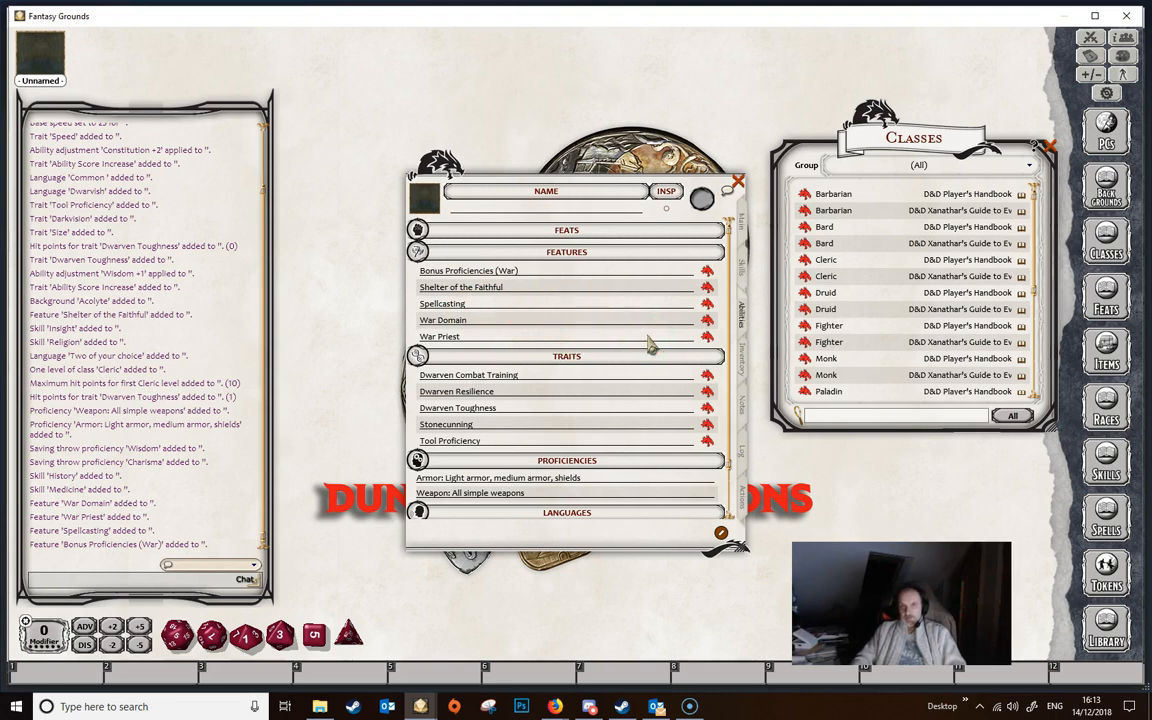
pyautogui.click(706, 322)
pyautogui.scroll(-5, 635, 340)
pyautogui.scroll(-5, 632, 345)
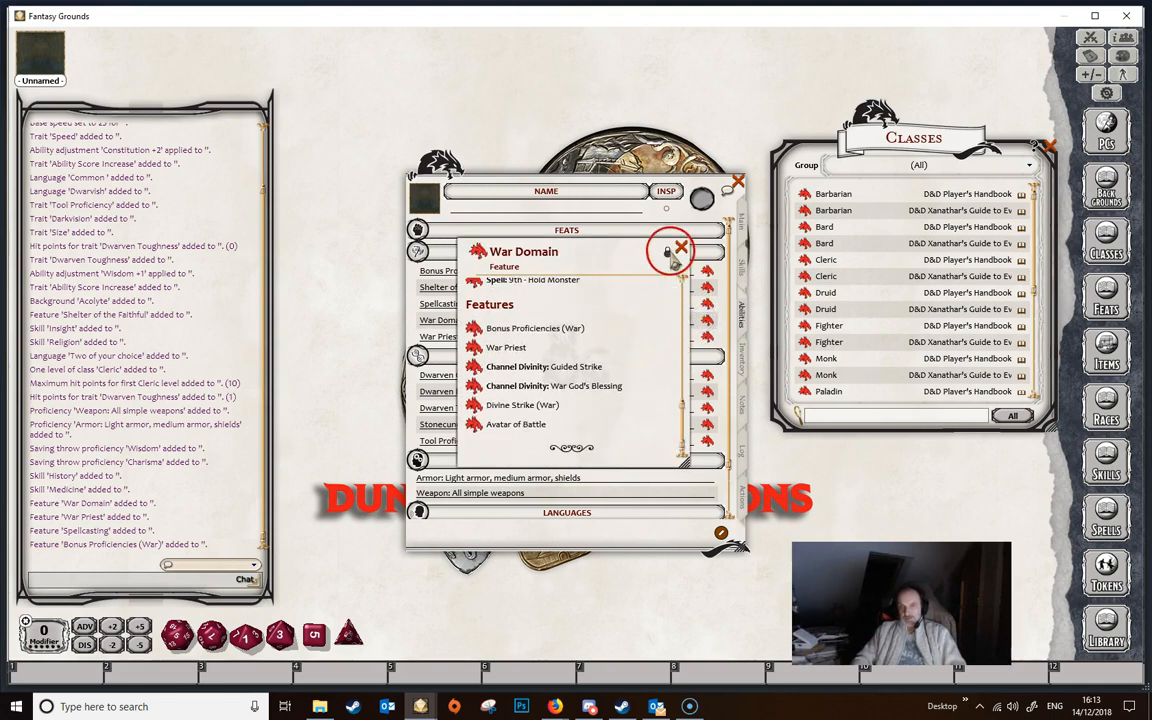
pyautogui.click(681, 246)
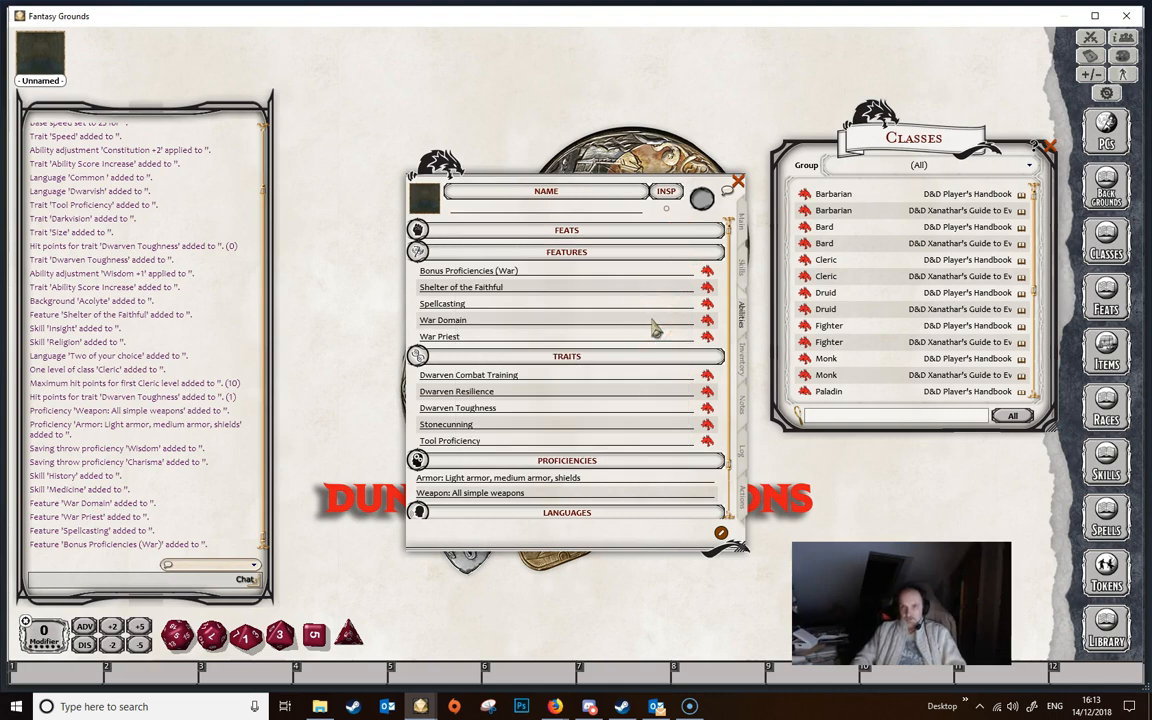
pyautogui.click(740, 220)
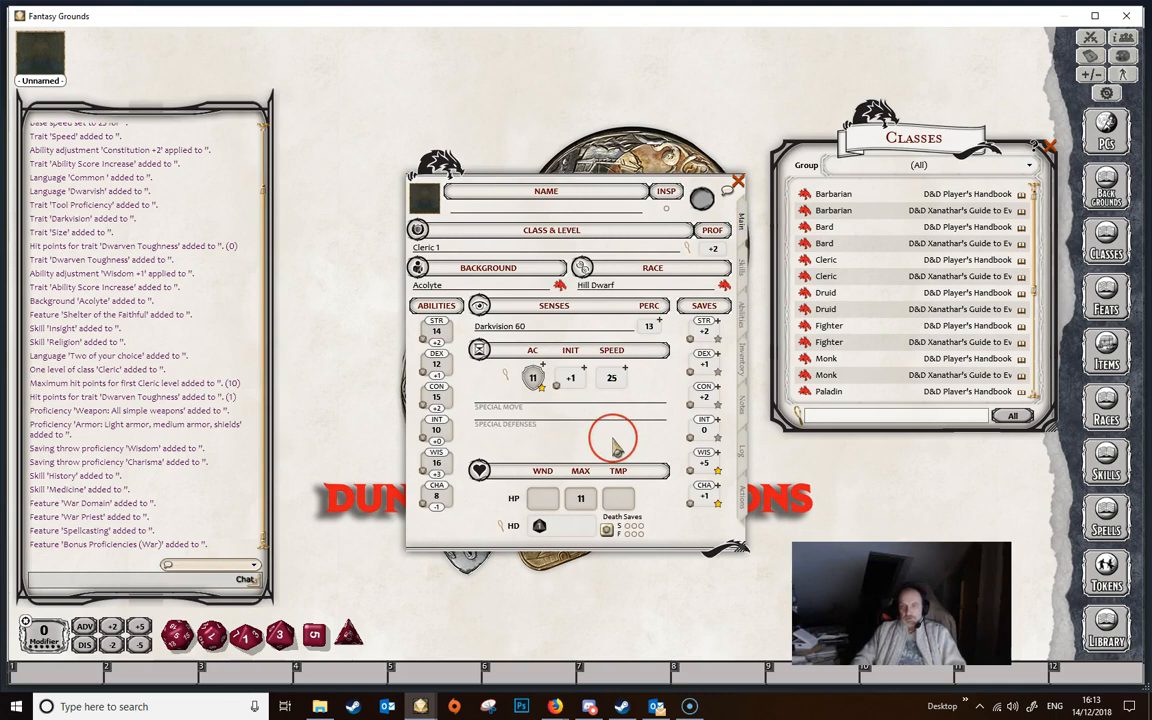
pyautogui.click(597, 180)
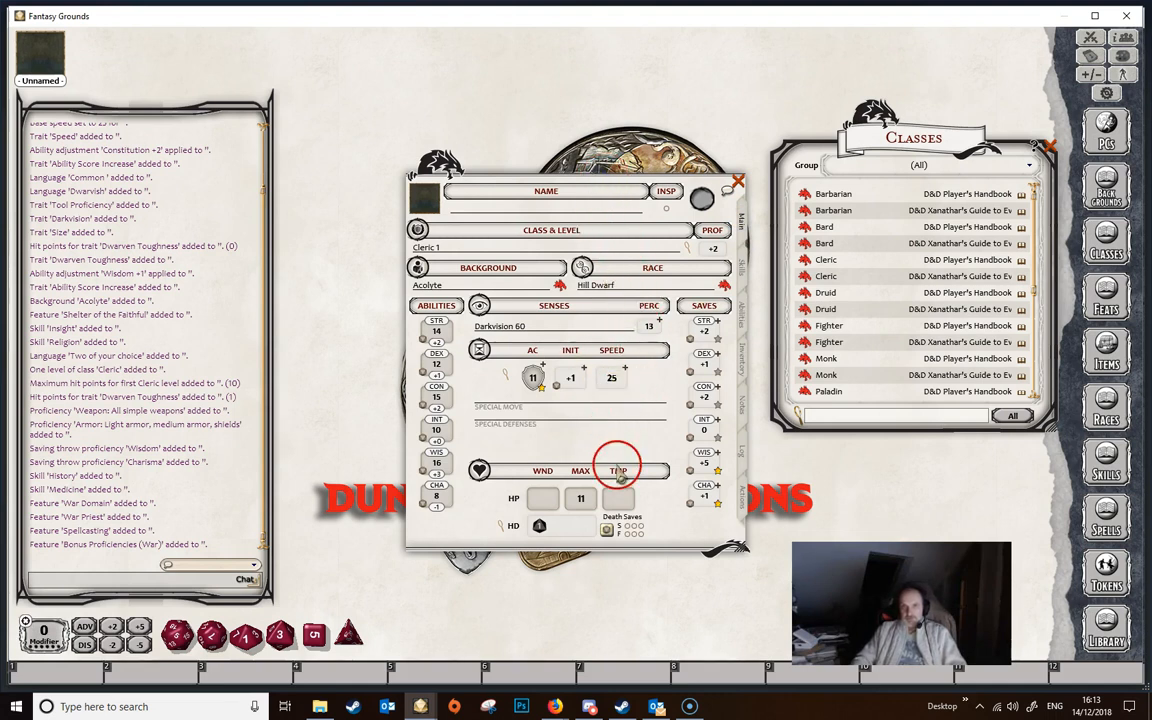